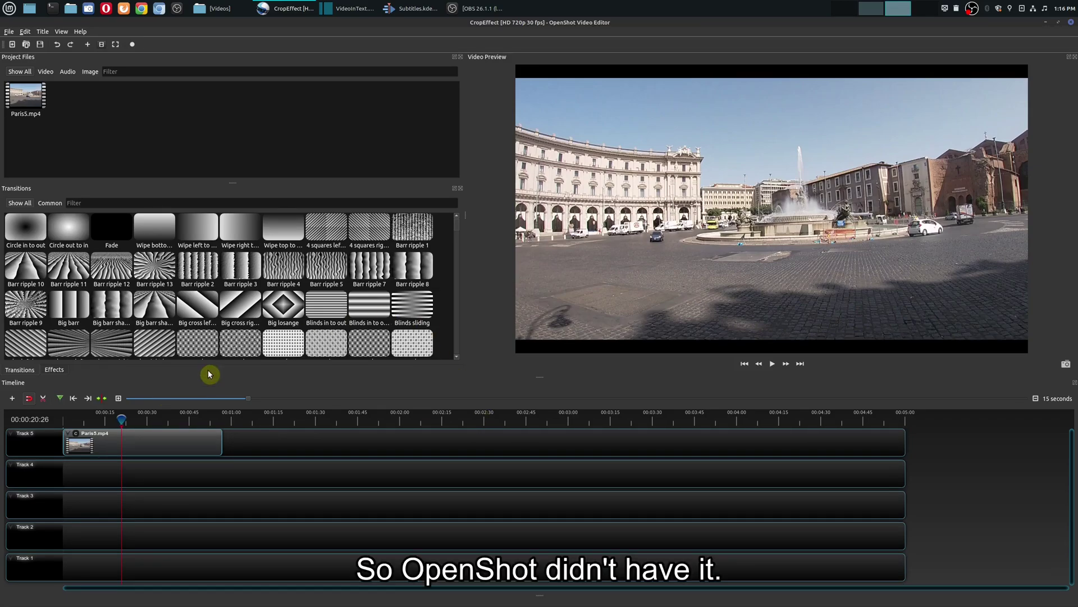
Switch from OpenShot's CropEffect project to Shotcut's VideoInText project.
{"action": "left_click", "coordinate": [346, 9]}
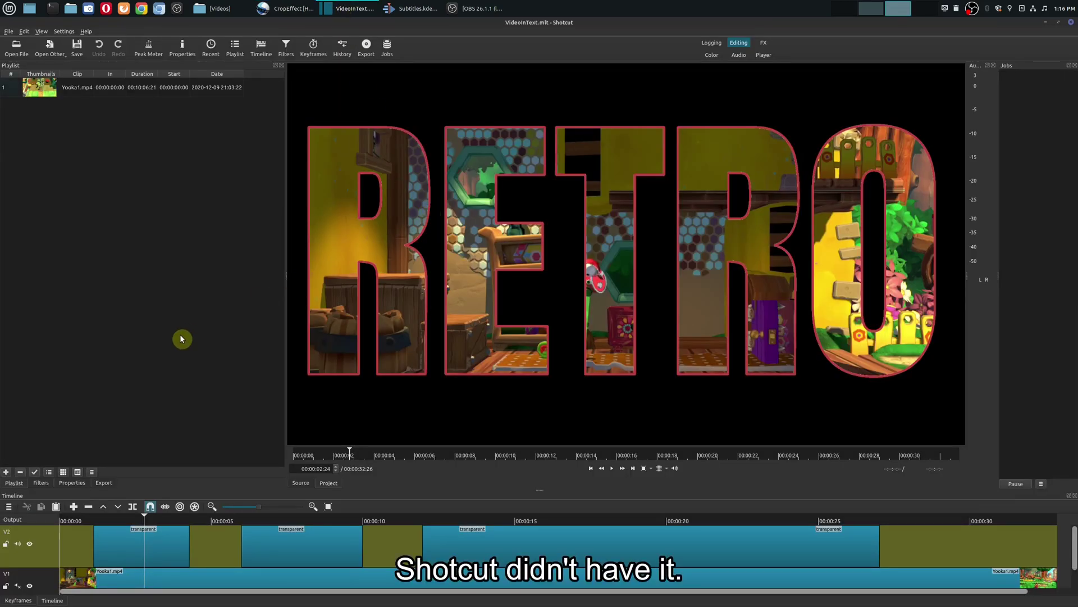
Bring up Kdenlive's Subtitles project and place the cursor in the welcome subtitle text.
{"action": "left_click", "coordinate": [405, 9]}
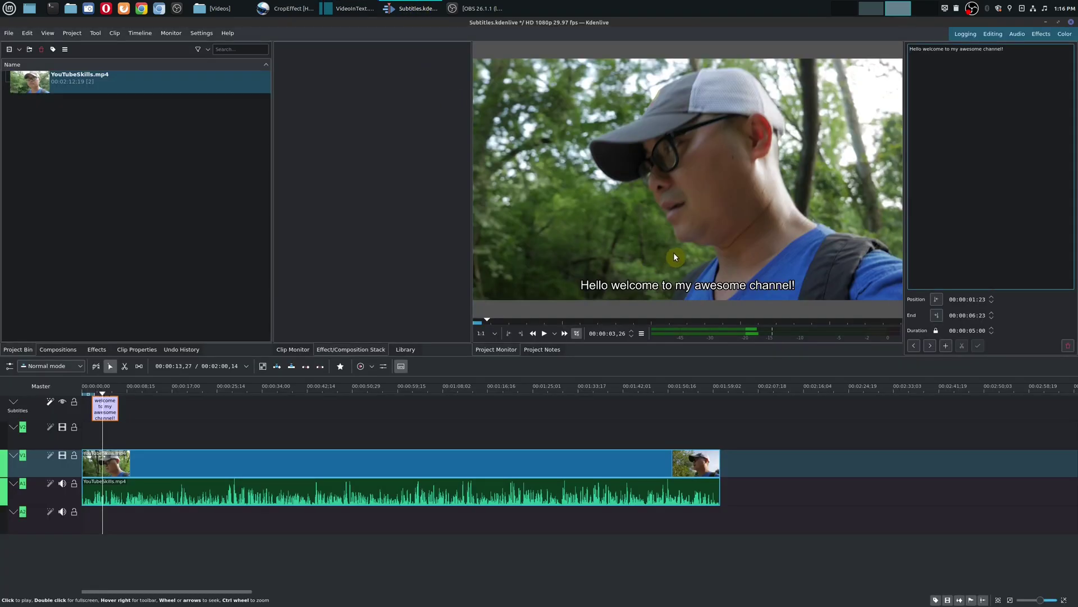
{"action": "left_click", "coordinate": [977, 202]}
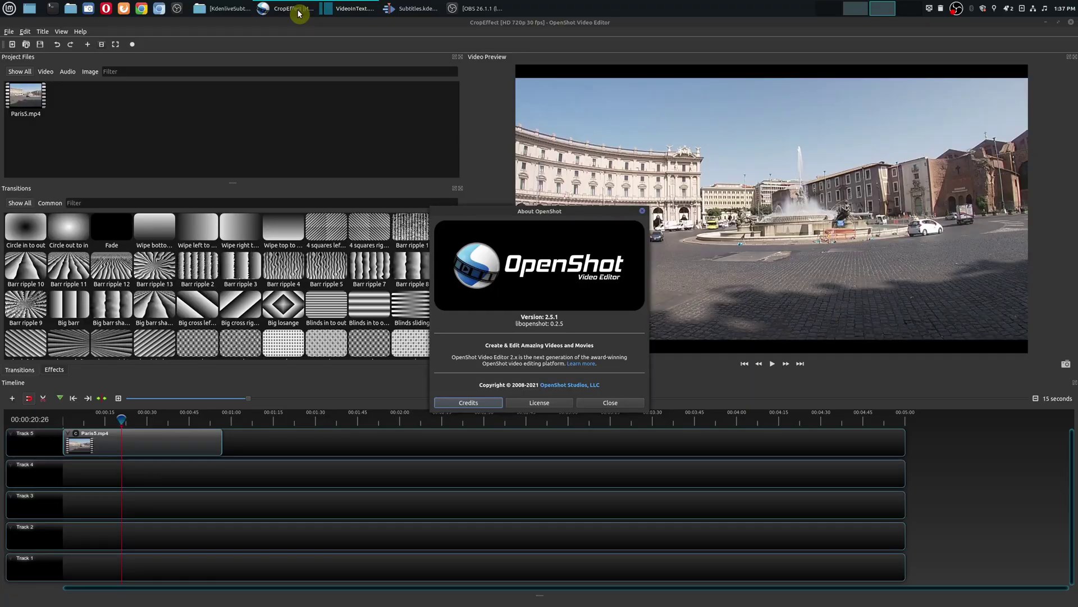
Return to Shotcut's VideoInText project, where the About dialog shows version 21.05.18.
{"action": "left_click", "coordinate": [351, 7]}
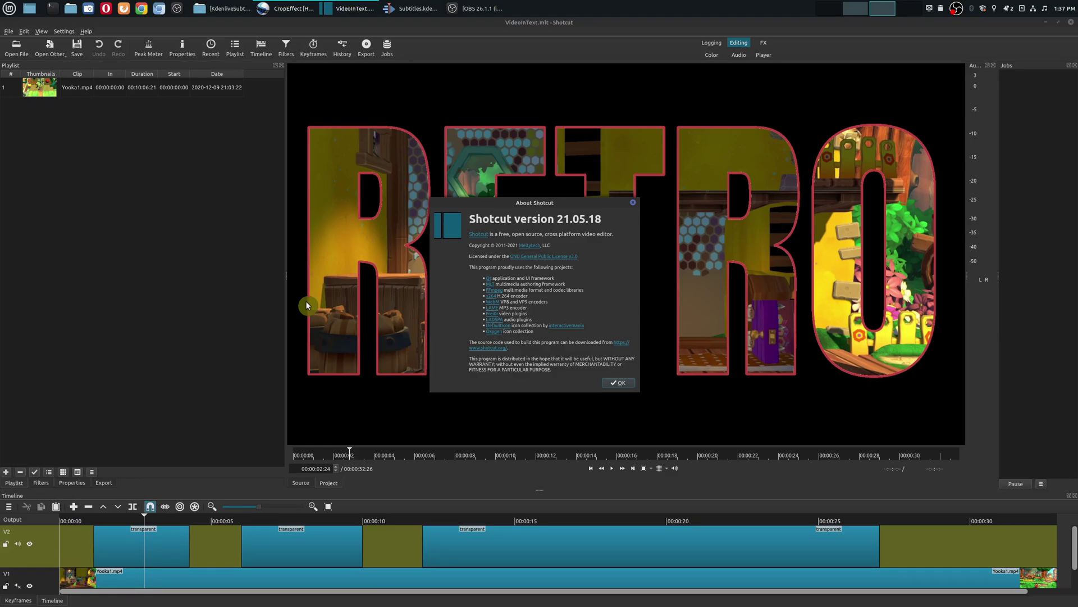
Cycle through the OpenShot and Shotcut windows, ending on Kdenlive's About dialog at 21.04.1.
{"action": "left_click", "coordinate": [278, 14]}
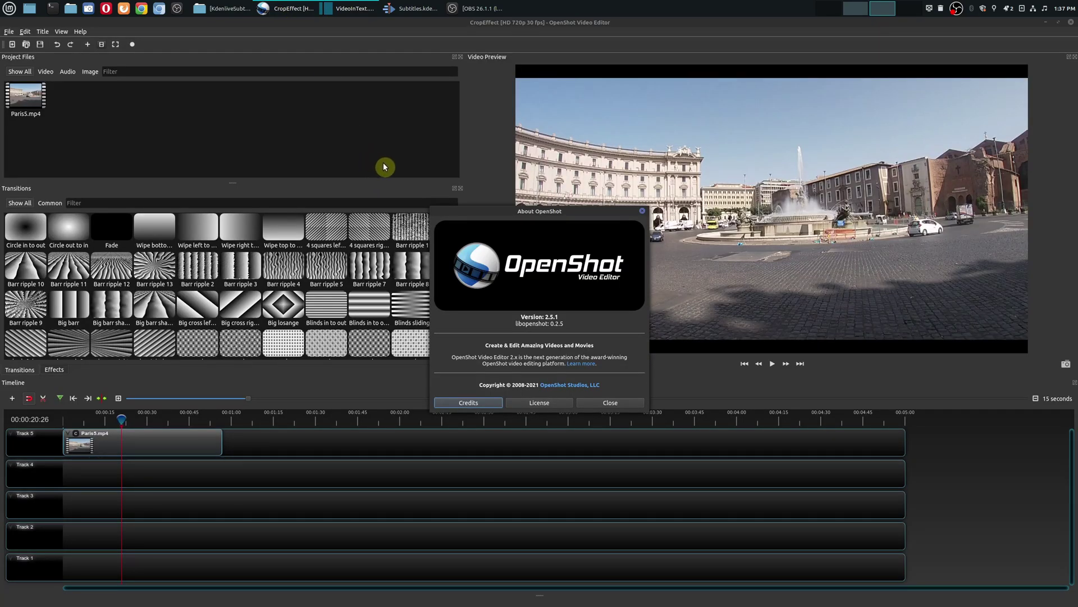
{"action": "left_click", "coordinate": [350, 9]}
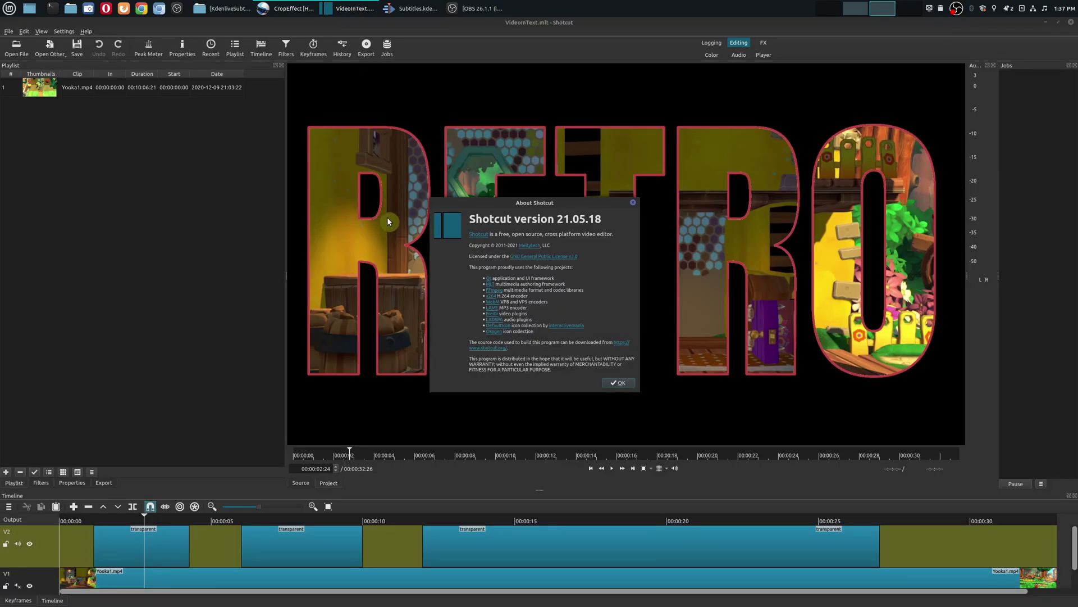
{"action": "left_click", "coordinate": [403, 8]}
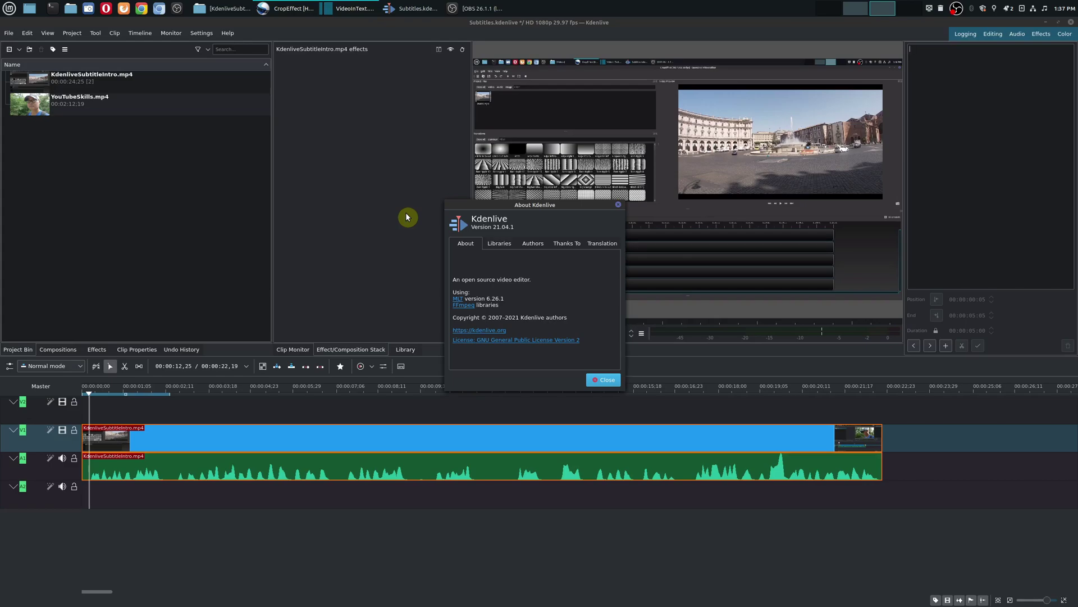
Close the About Kdenlive dialog and switch Kdenlive to full-screen mode with Ctrl+Shift+F.
{"action": "key", "text": "Escape"}
{"action": "key", "text": "ctrl+shift+f"}
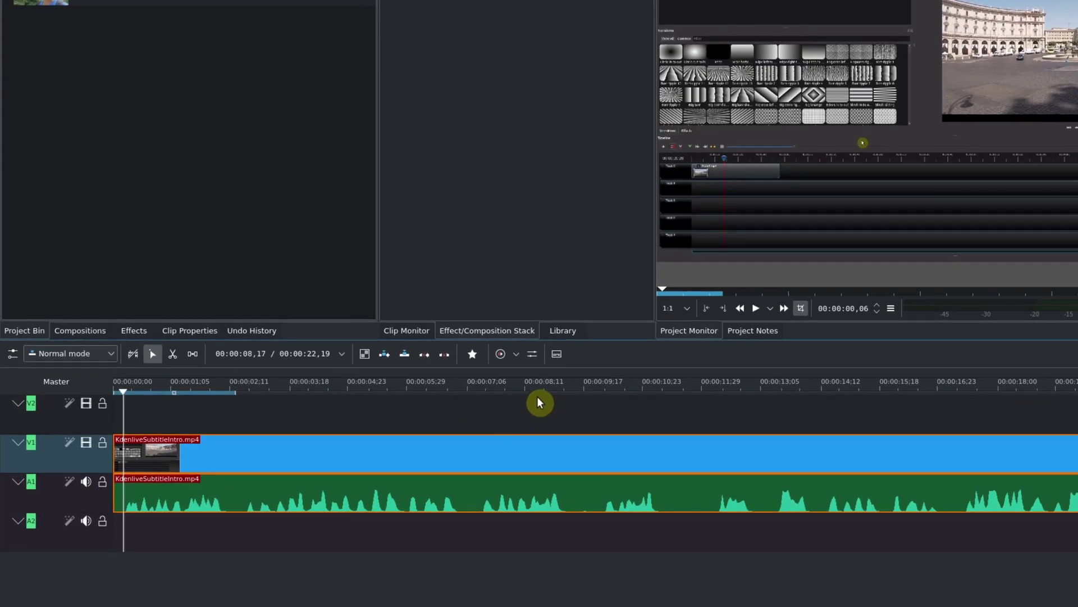
Show the subtitle track on the timeline and browse the Project > Subtitles options without choosing any.
{"action": "left_click", "coordinate": [557, 355]}
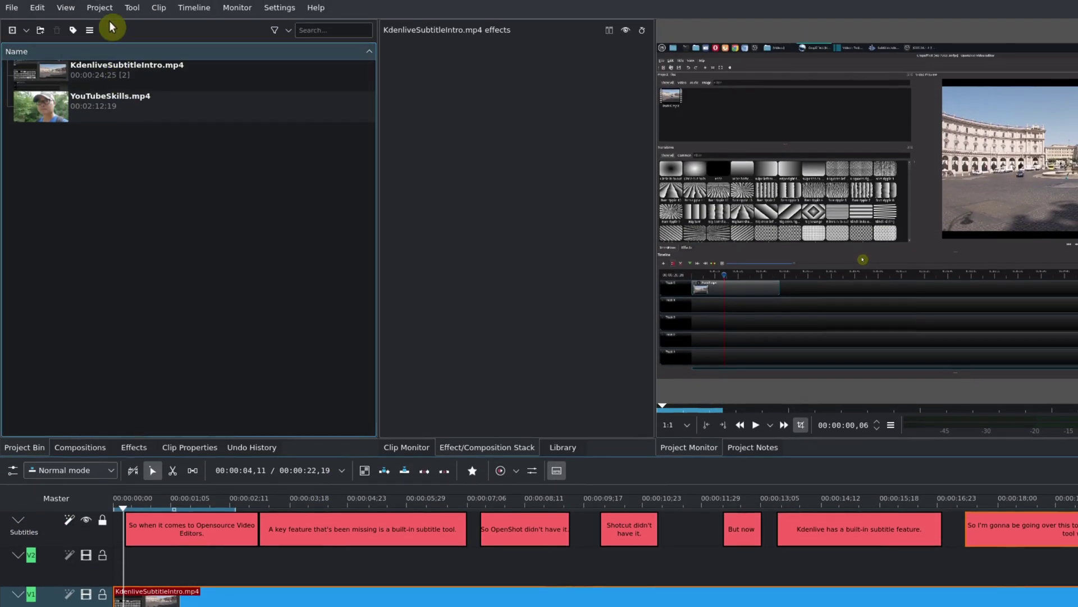
{"action": "left_click", "coordinate": [101, 7]}
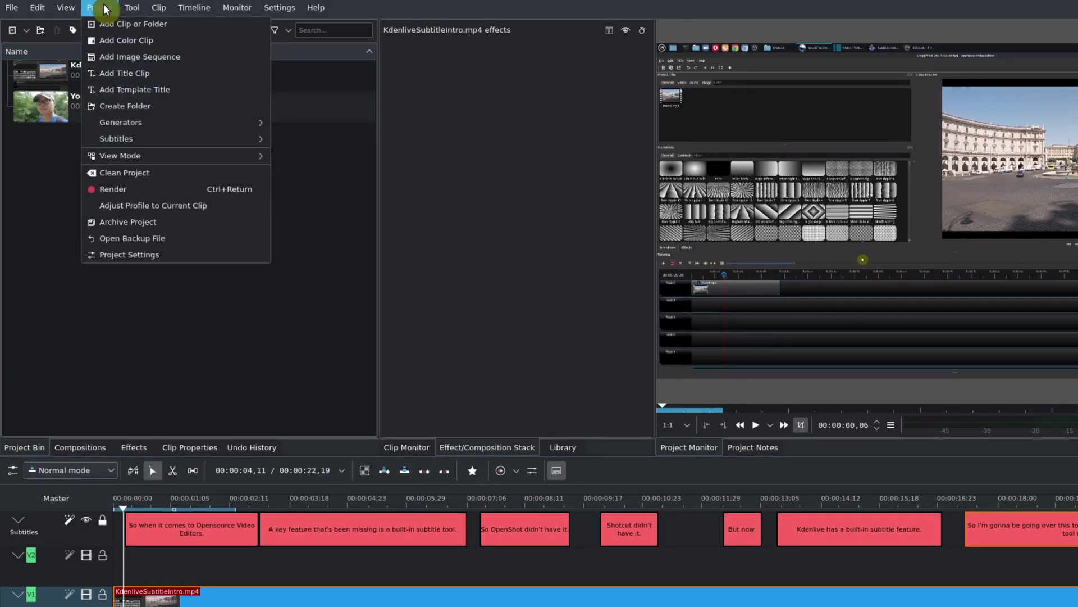
{"action": "mouse_move", "coordinate": [163, 143]}
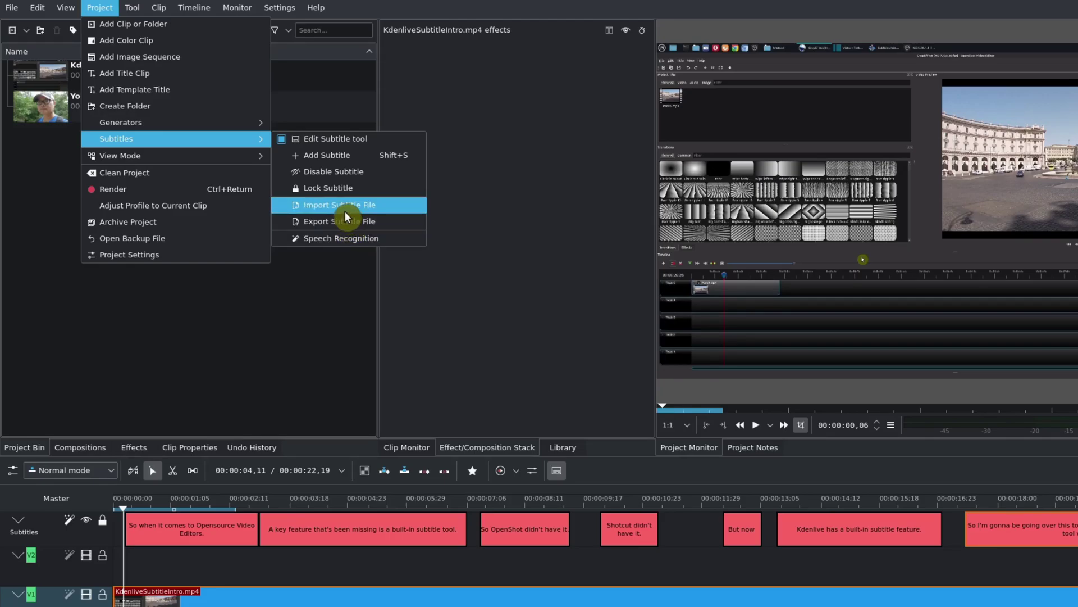
{"action": "key", "text": "Escape"}
{"action": "key", "text": "Escape"}
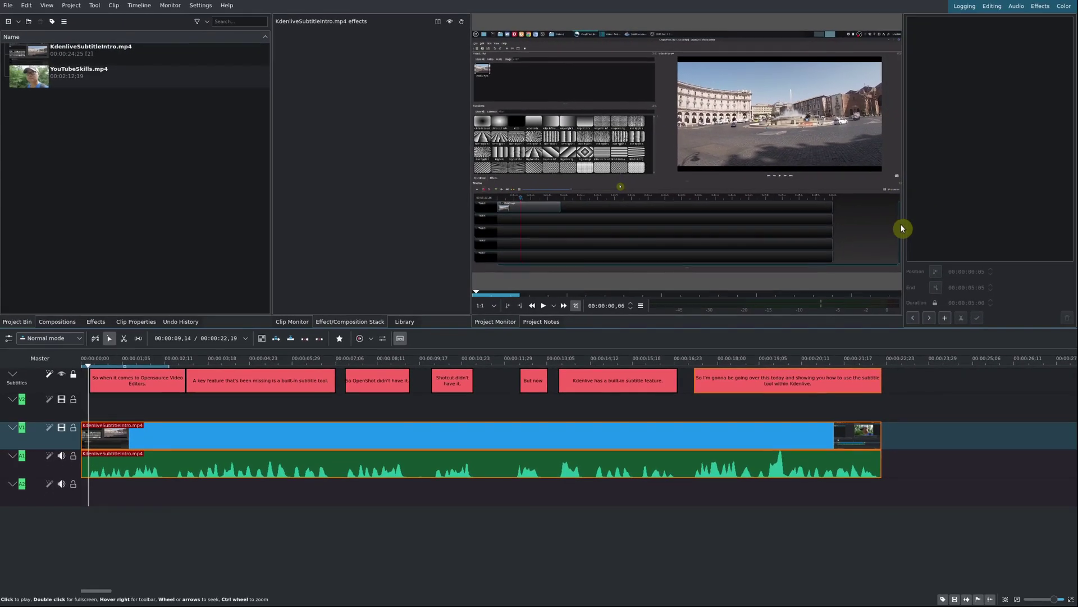
Check the first subtitle's text, then select the subtitle clips on the track for removal.
{"action": "left_click", "coordinate": [137, 382]}
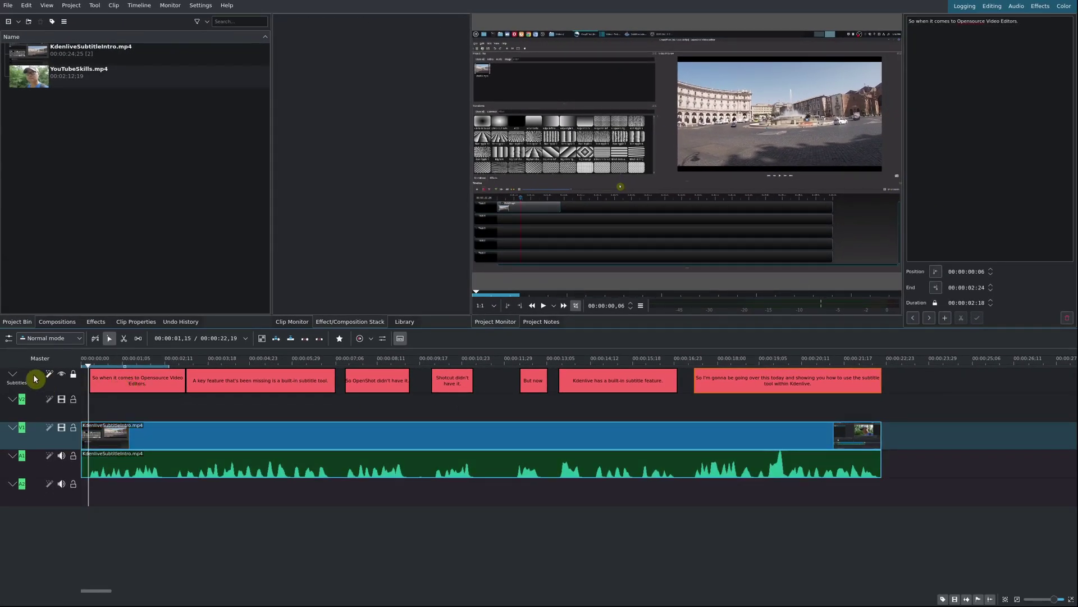
{"action": "left_click", "coordinate": [996, 74]}
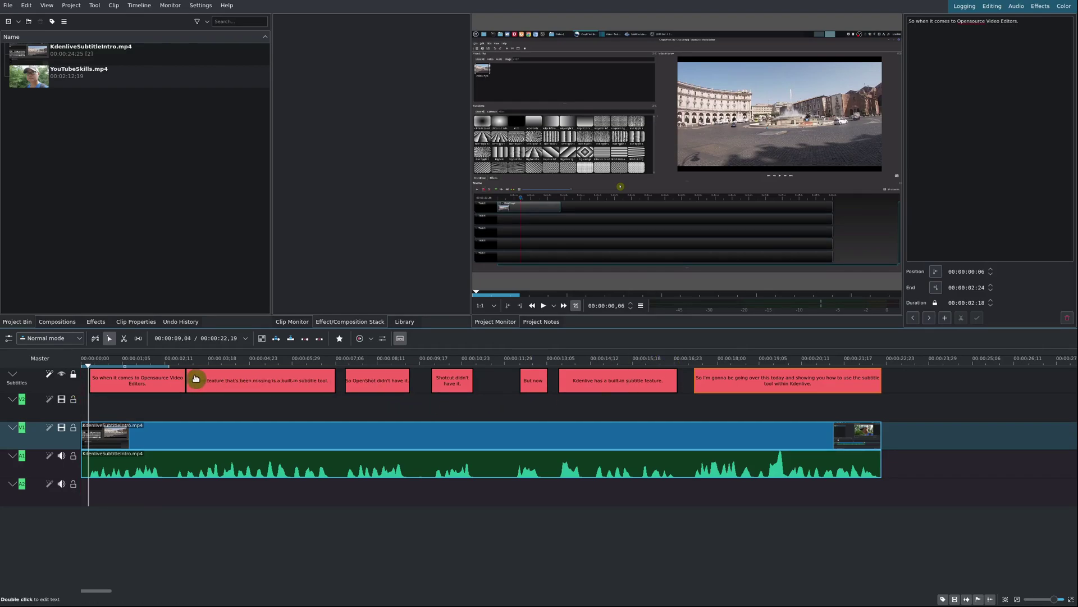
{"action": "left_click", "coordinate": [73, 375]}
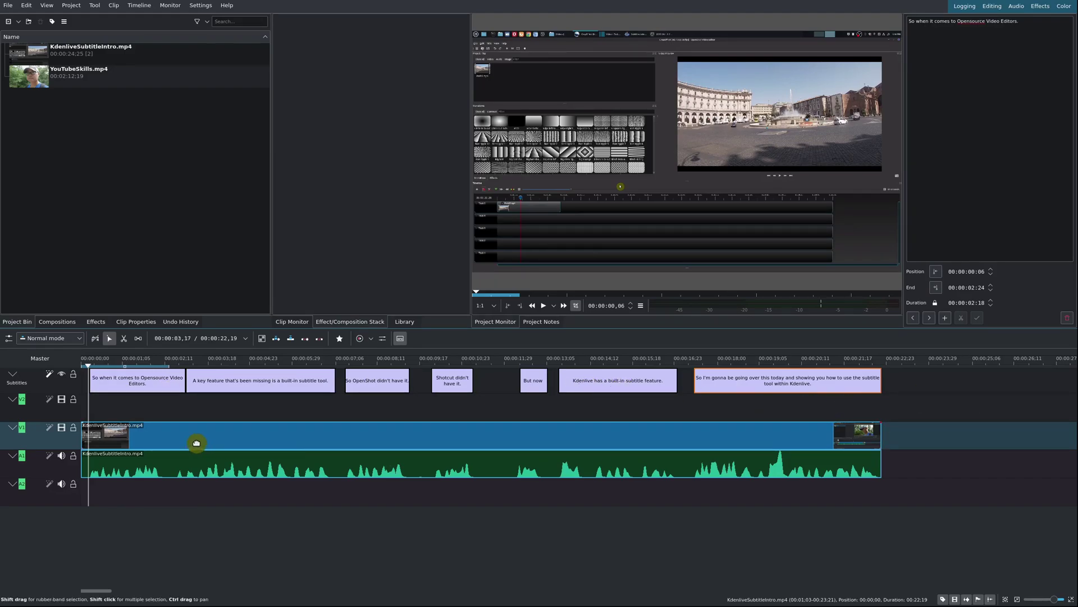
{"action": "left_click", "coordinate": [116, 409]}
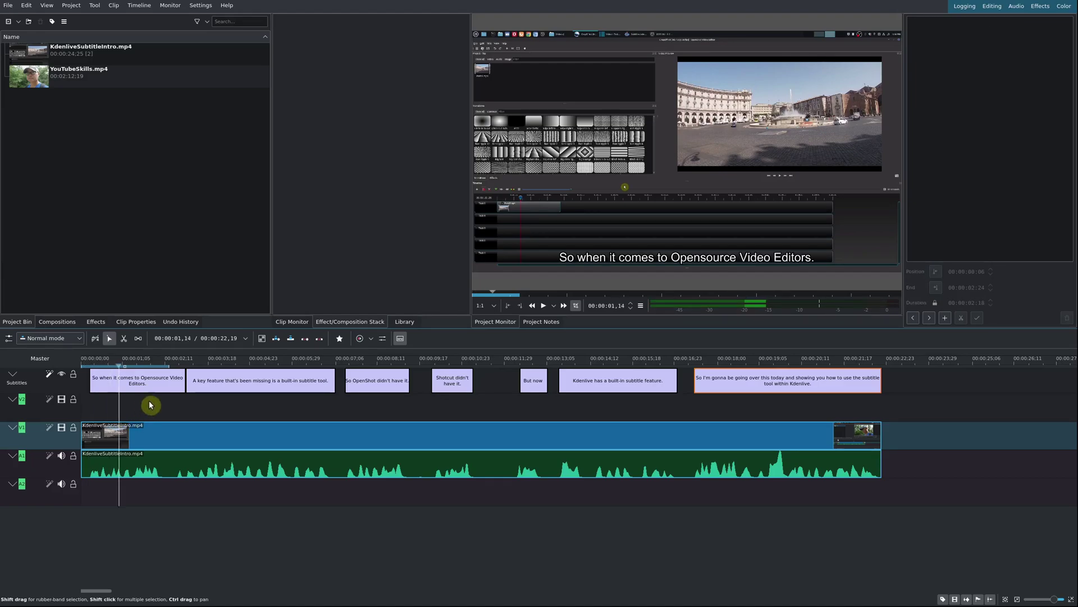
{"action": "left_click", "coordinate": [229, 402]}
{"action": "left_click", "coordinate": [160, 388]}
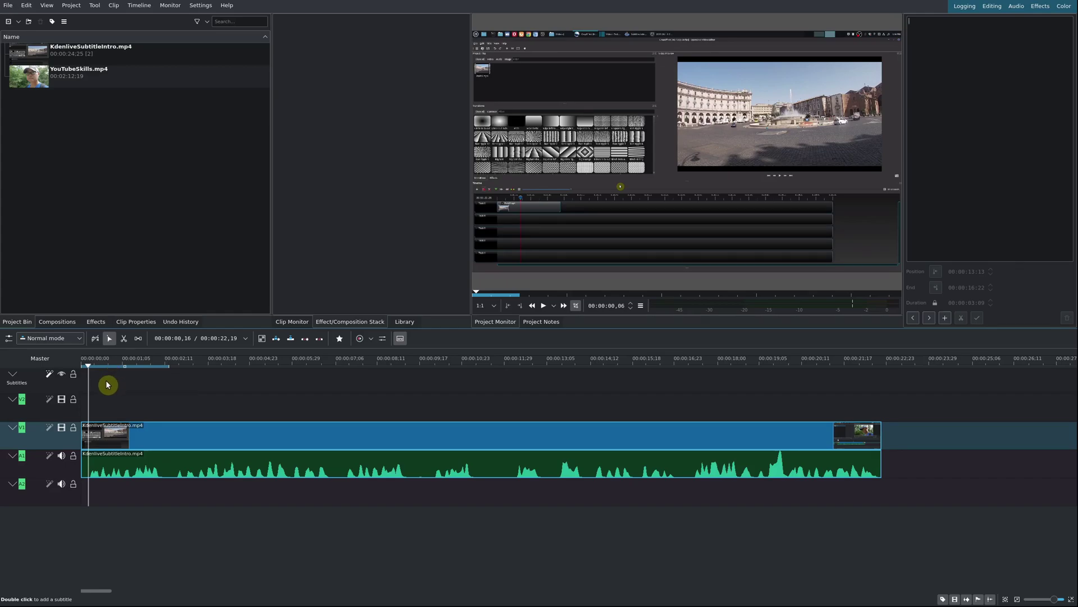
Add a subtitle near the start reading 'Hello welcome the channel.' plus two pasted lines.
{"action": "left_click", "coordinate": [102, 388]}
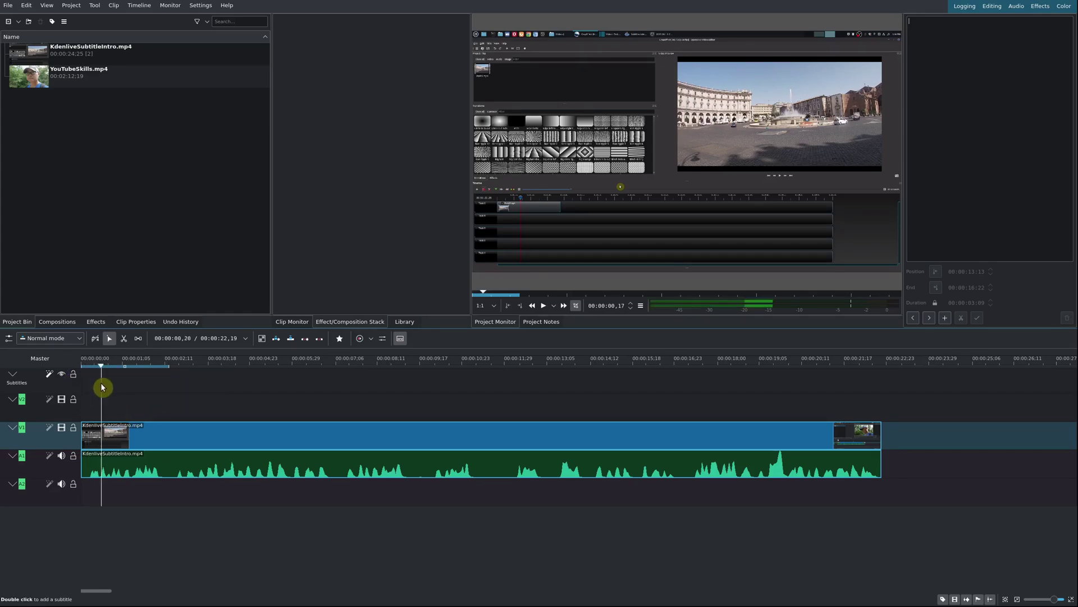
{"action": "left_click", "coordinate": [943, 319]}
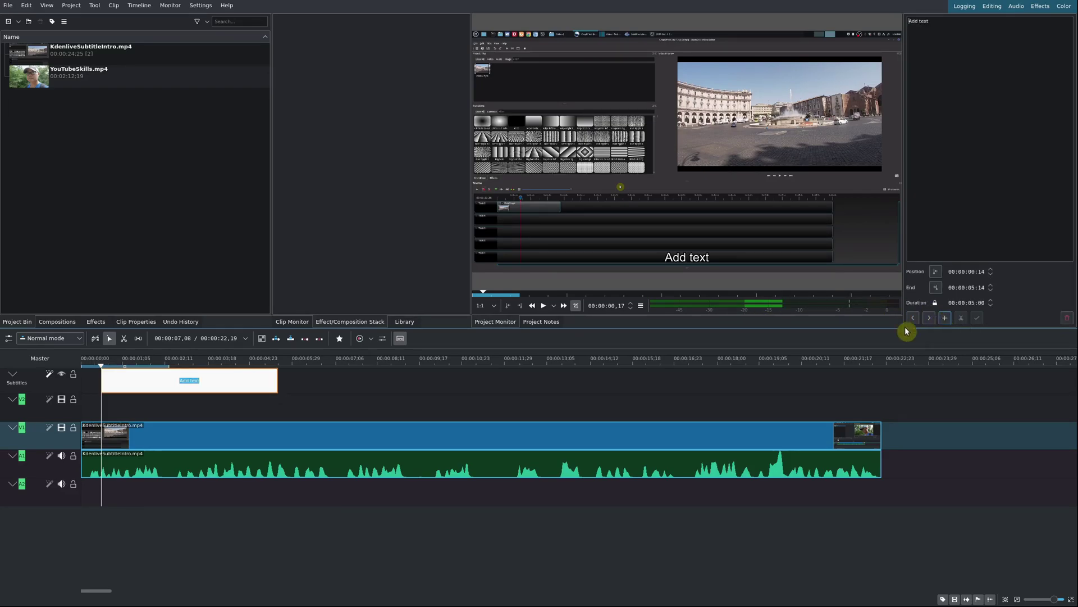
{"action": "triple_click", "coordinate": [929, 22]}
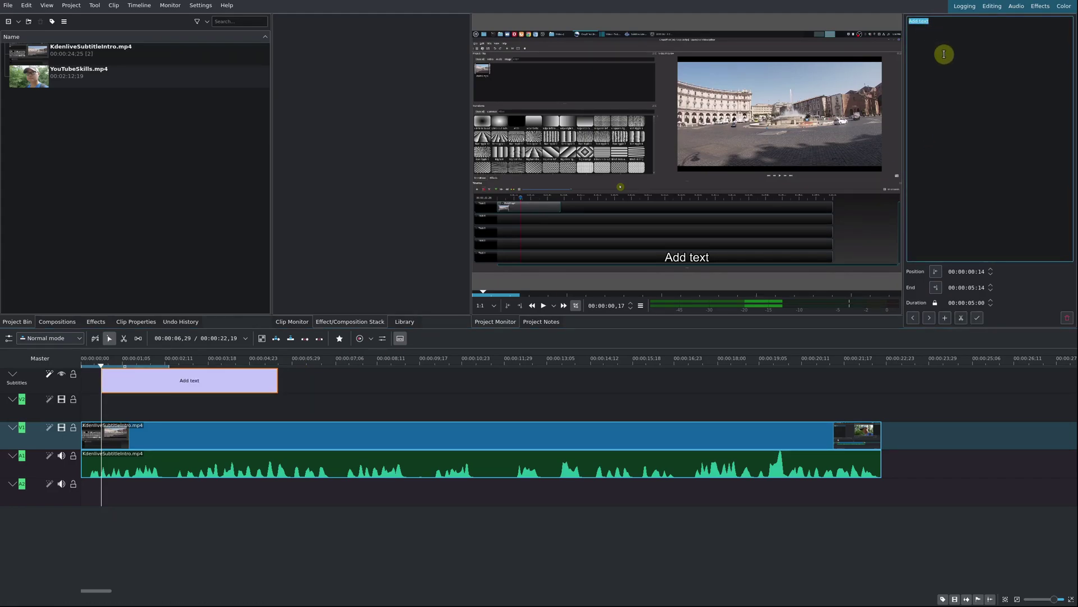
{"action": "type", "text": "Hello welcome the channel"}
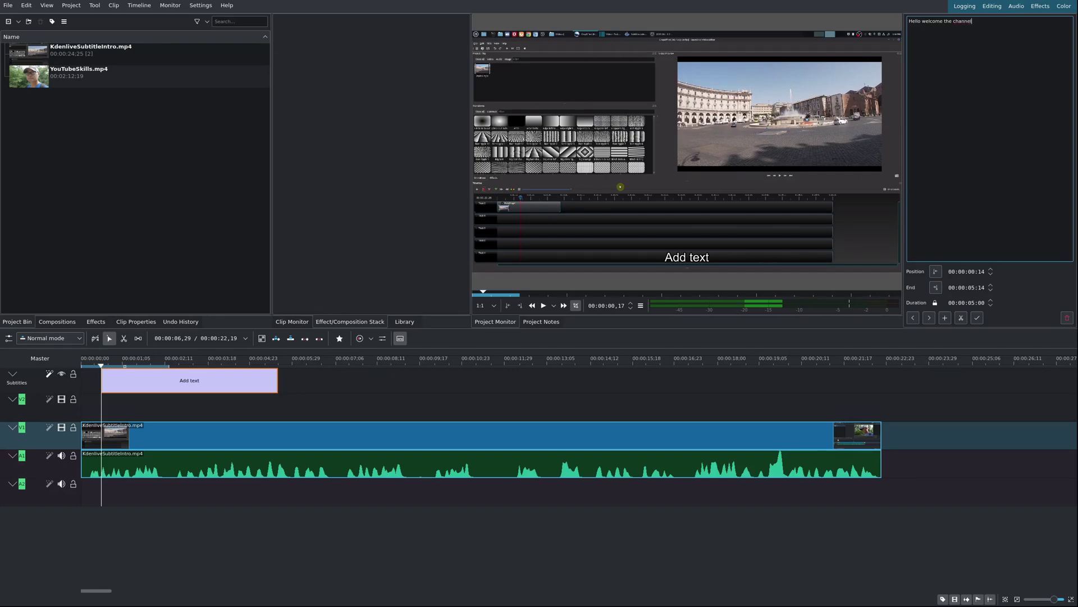
{"action": "type", "text": "."}
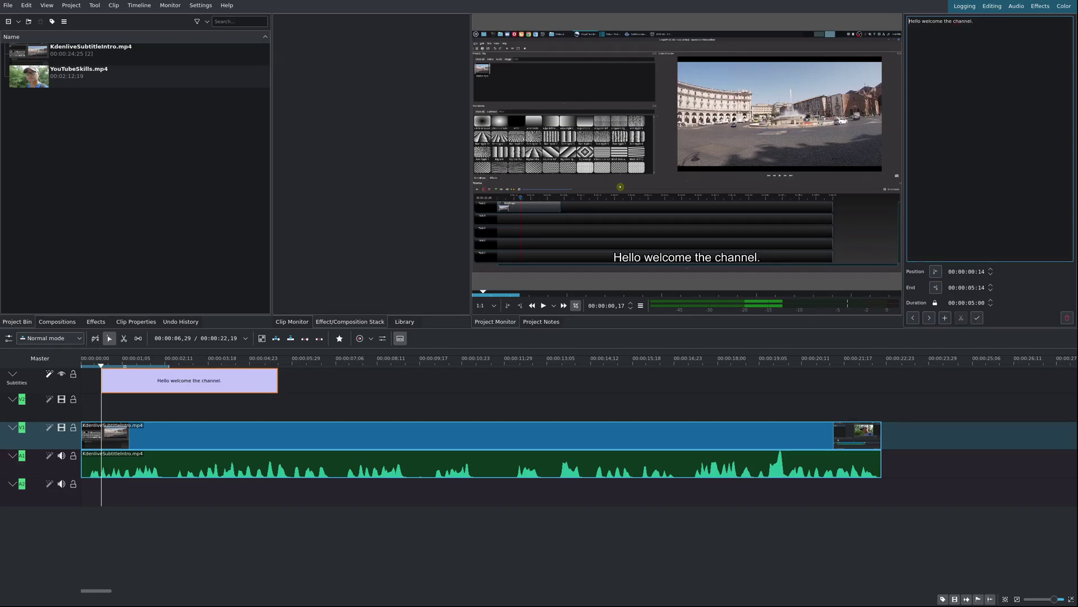
{"action": "type", "text": "Geekoutdoors Kdenlive tutorial on how to use subtitles without using the text and keyframes feature. Be sure to like, share and subscribe."}
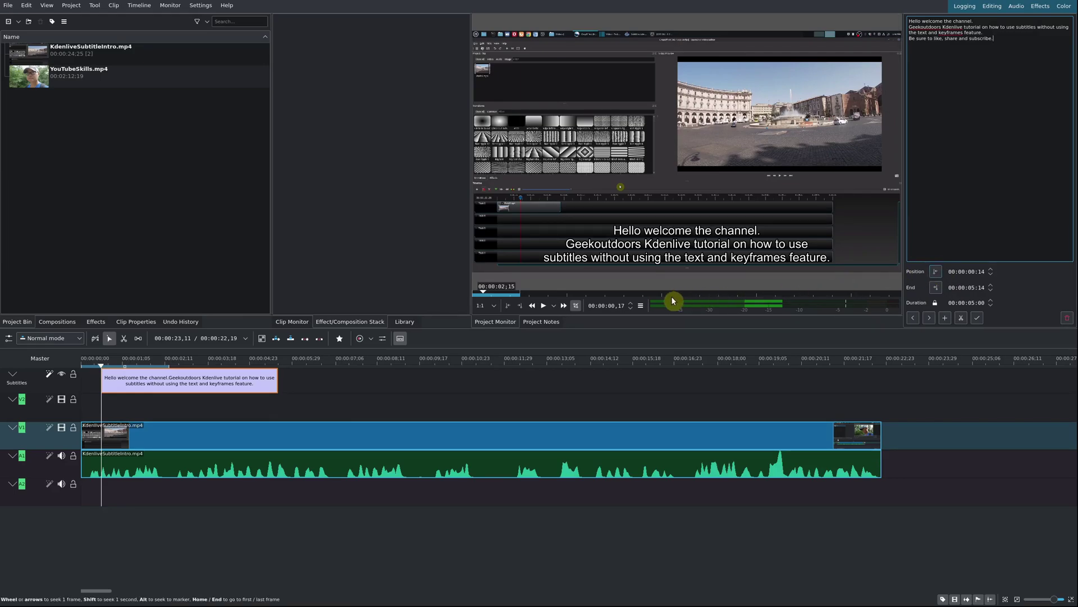
Apply the welcome text and set the subtitle's start to 00:00:00:19 and end to 00:00:03:03.
{"action": "left_click", "coordinate": [114, 374]}
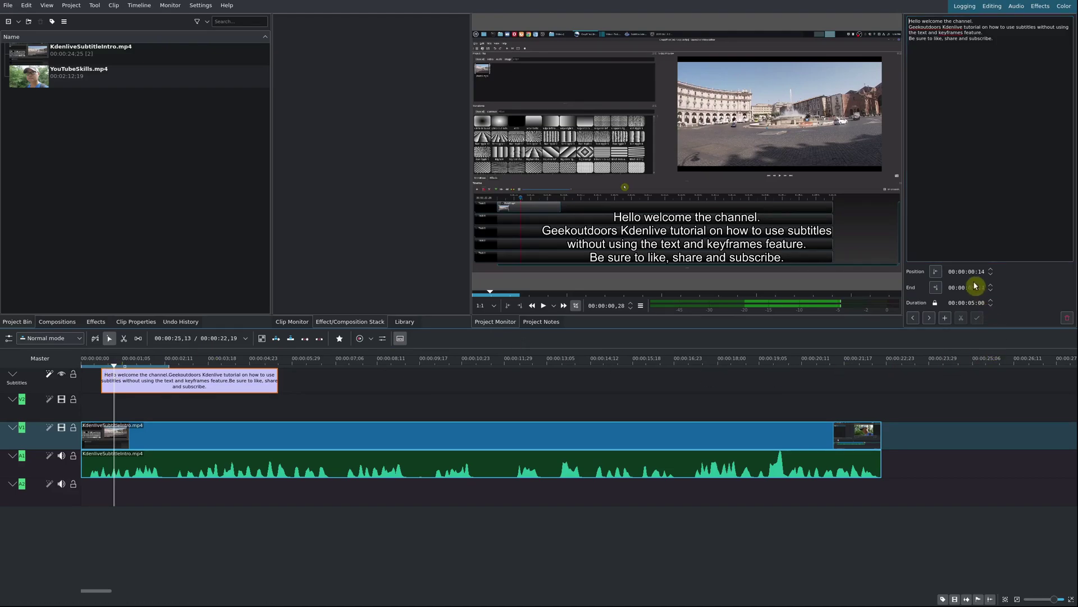
{"action": "left_click", "coordinate": [935, 272]}
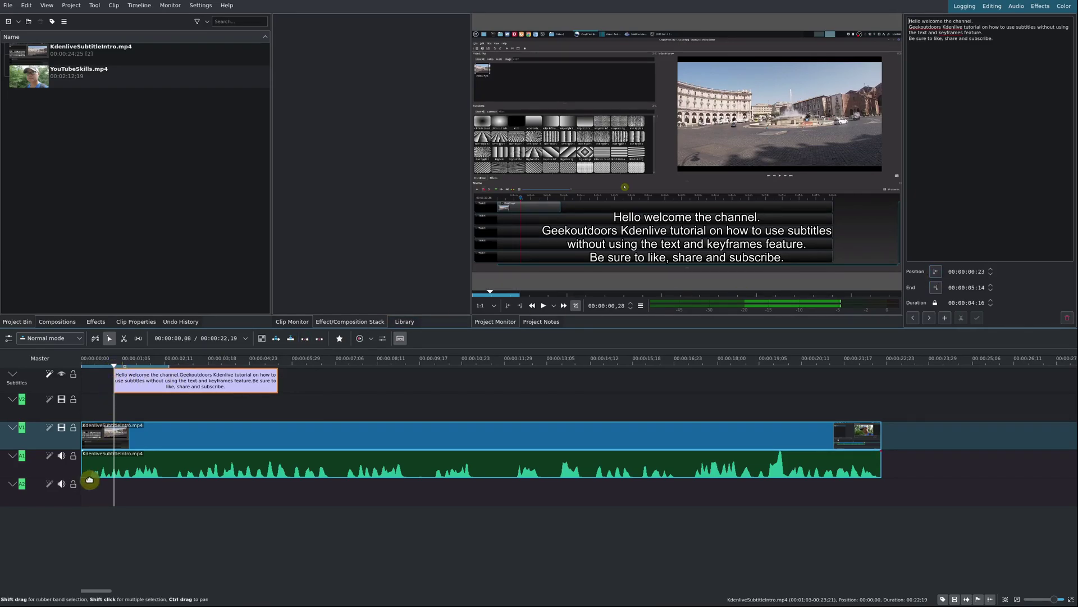
{"action": "left_click", "coordinate": [212, 364]}
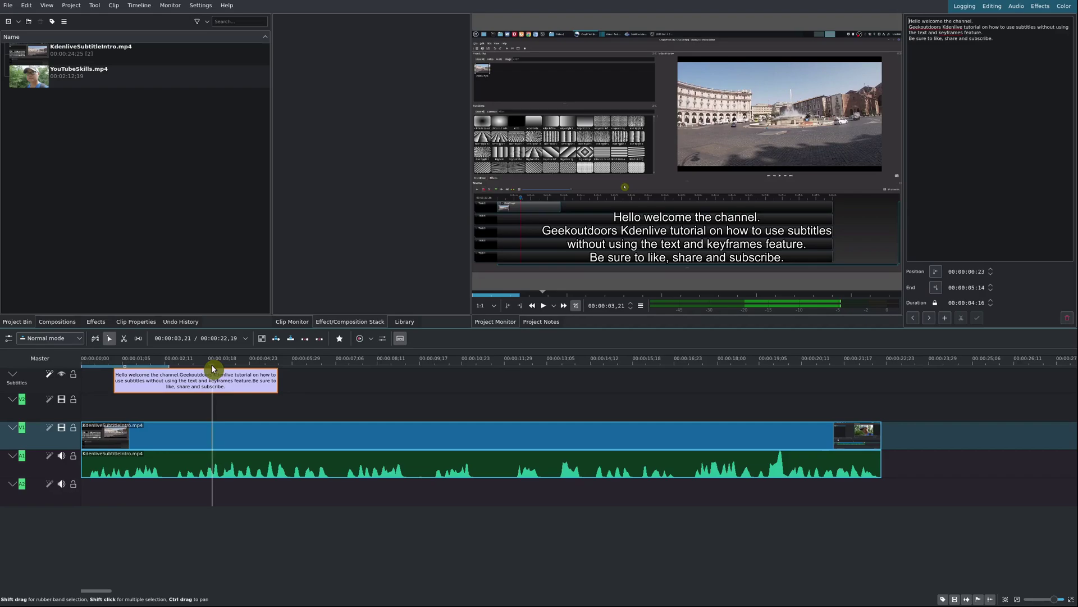
{"action": "left_click", "coordinate": [936, 288]}
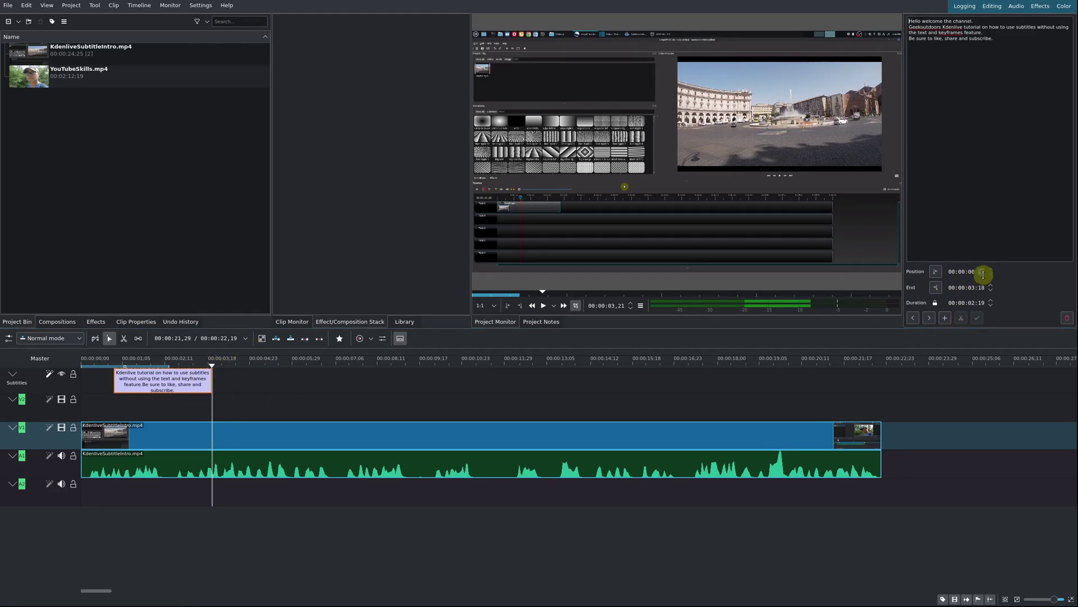
{"action": "scroll", "coordinate": [972, 272], "scroll_direction": "down", "scroll_amount": 4}
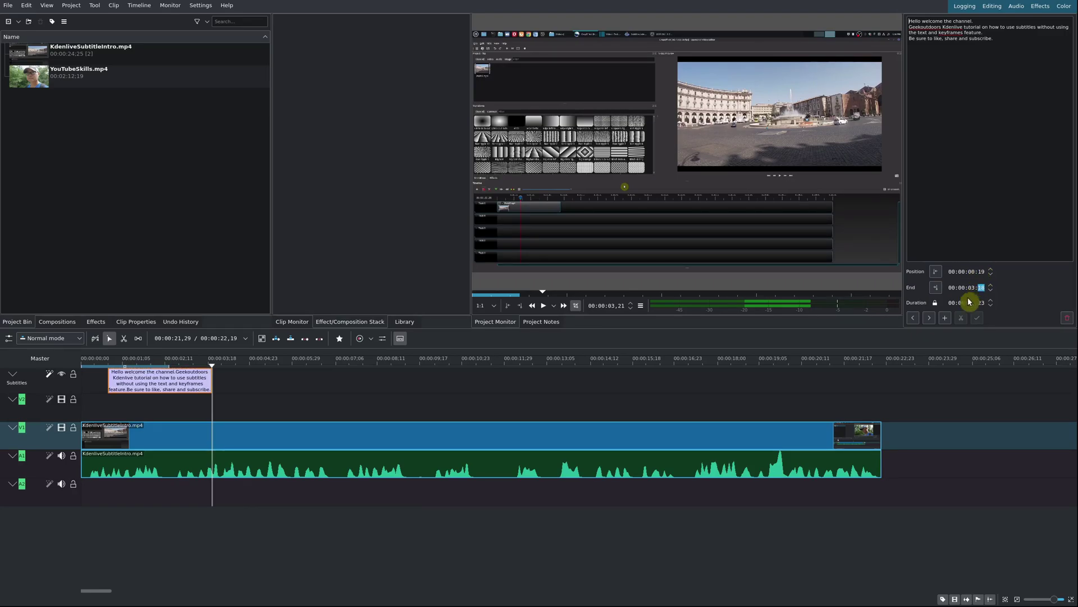
{"action": "scroll", "coordinate": [977, 304], "scroll_direction": "down", "scroll_amount": 3}
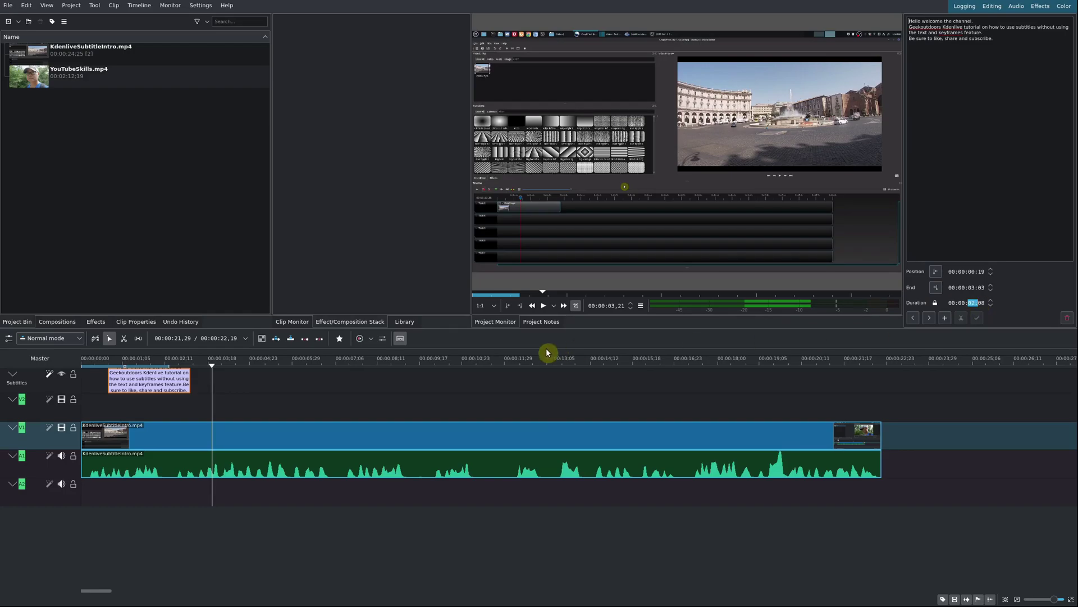
Extend the welcome subtitle and slide it to run from 00:00:00:23 to 00:00:05:17.
{"action": "left_click_drag", "start_coordinate": [190, 382], "coordinate": [272, 380]}
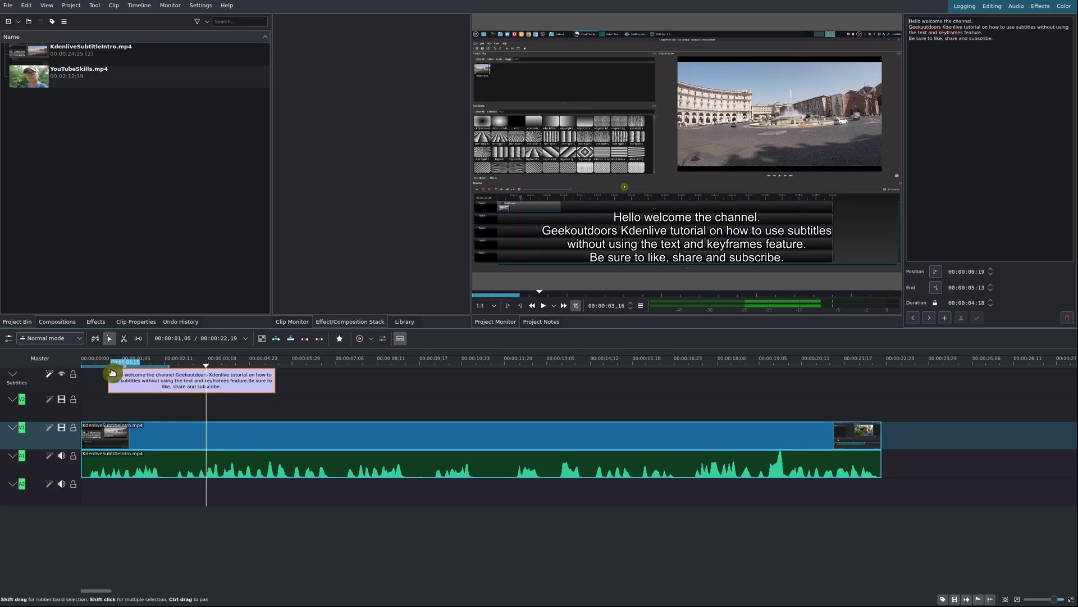
{"action": "left_click_drag", "start_coordinate": [154, 387], "coordinate": [169, 382]}
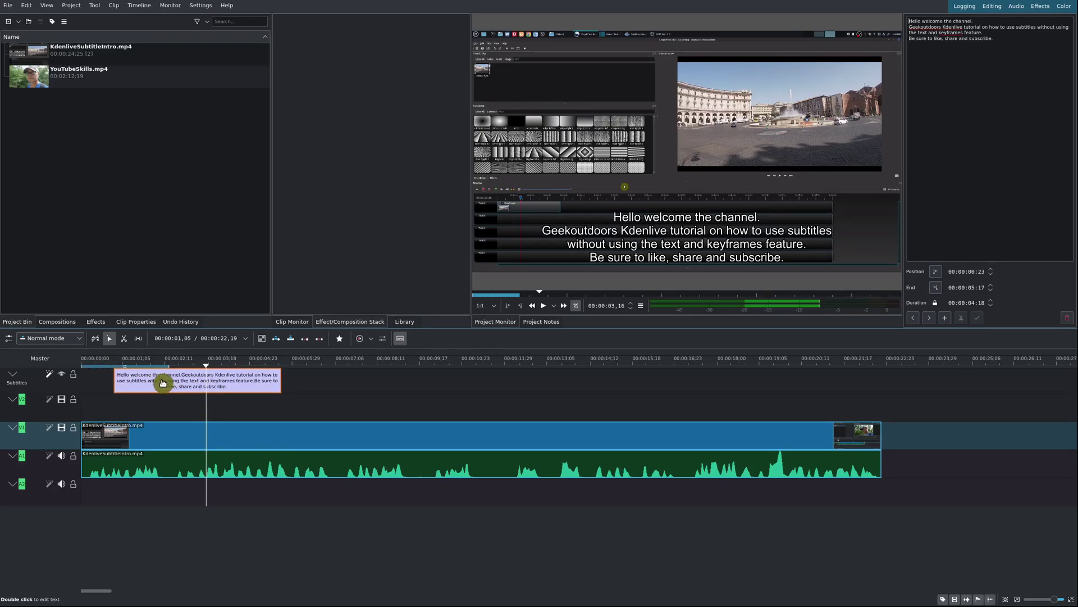
{"action": "left_click", "coordinate": [152, 362]}
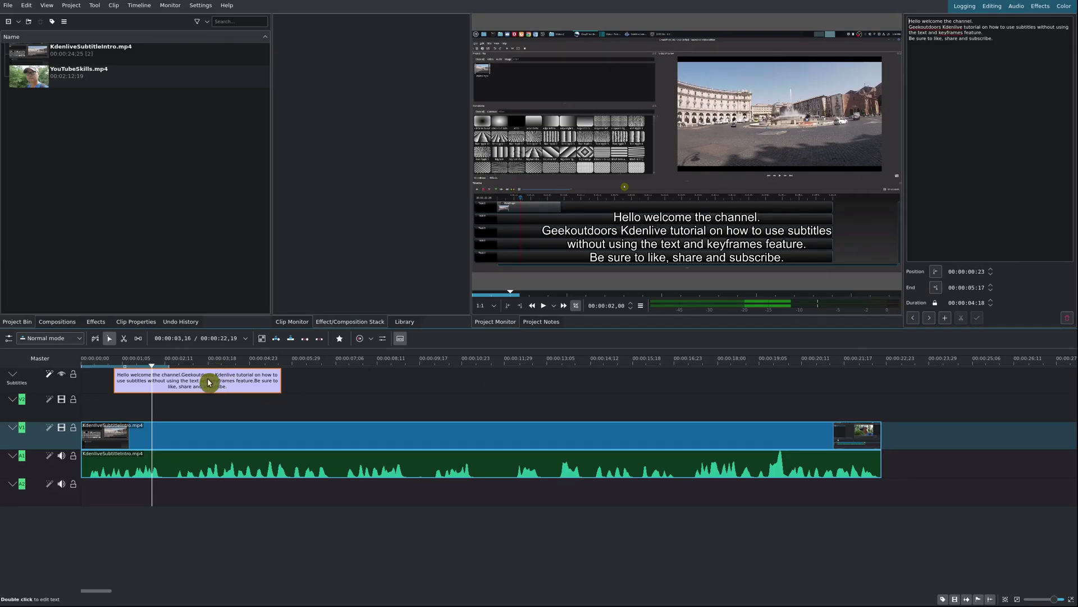
Paste a copy of the welcome subtitle at 00:00:07:01 and step through both subtitles to check them.
{"action": "left_click", "coordinate": [330, 373]}
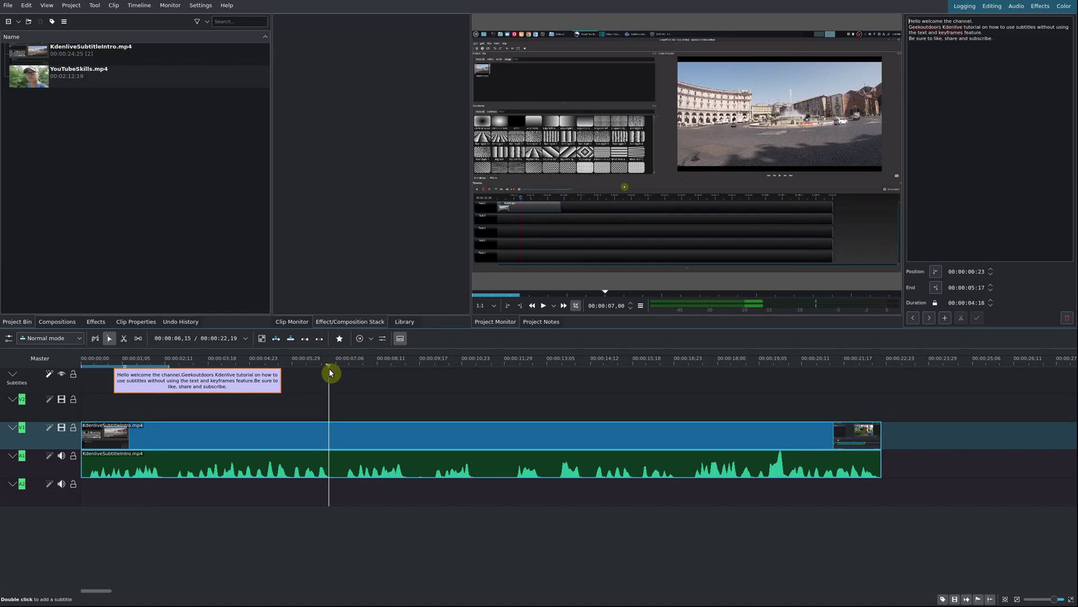
{"action": "key", "text": "ctrl+v"}
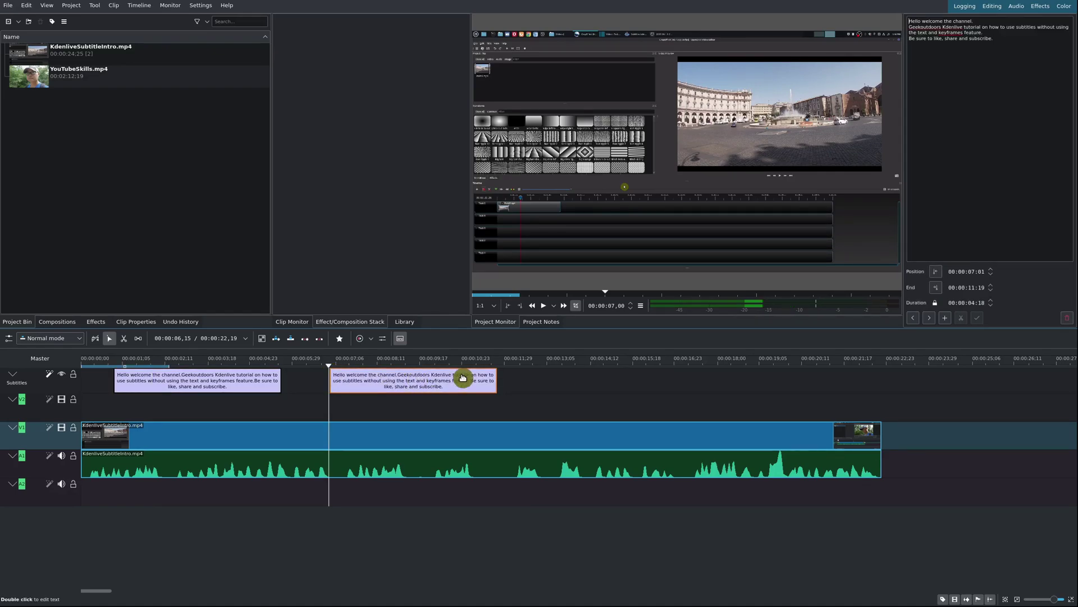
{"action": "left_click", "coordinate": [915, 318]}
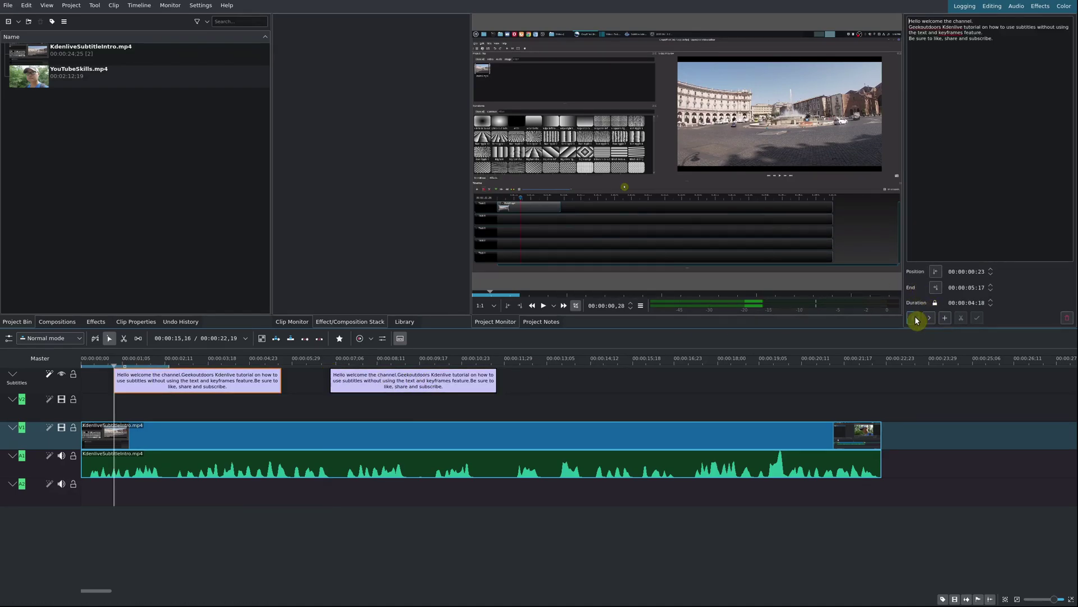
{"action": "left_click", "coordinate": [930, 318]}
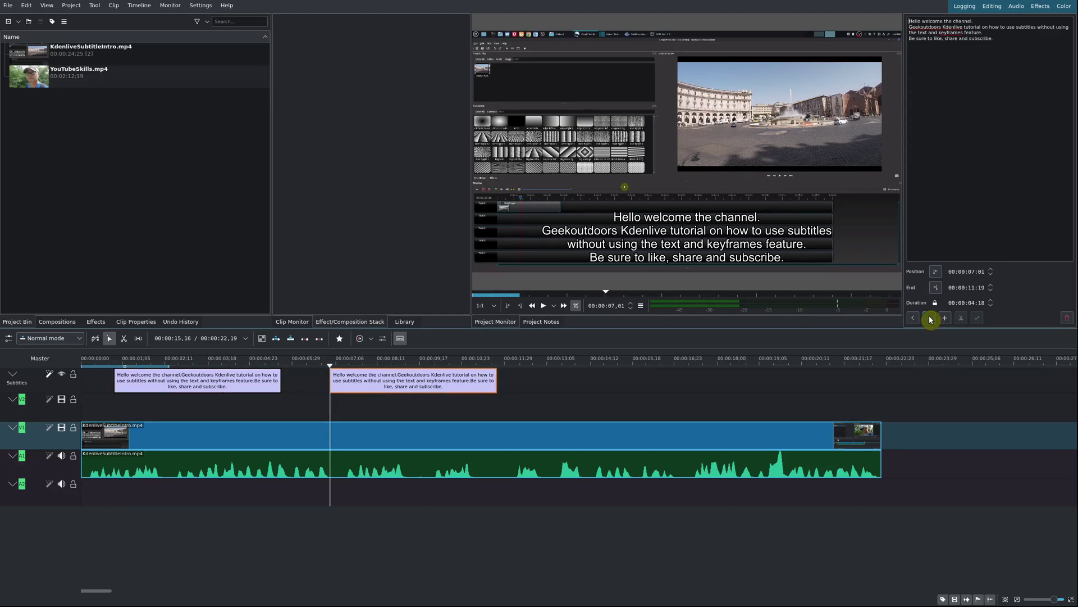
{"action": "left_click", "coordinate": [189, 363]}
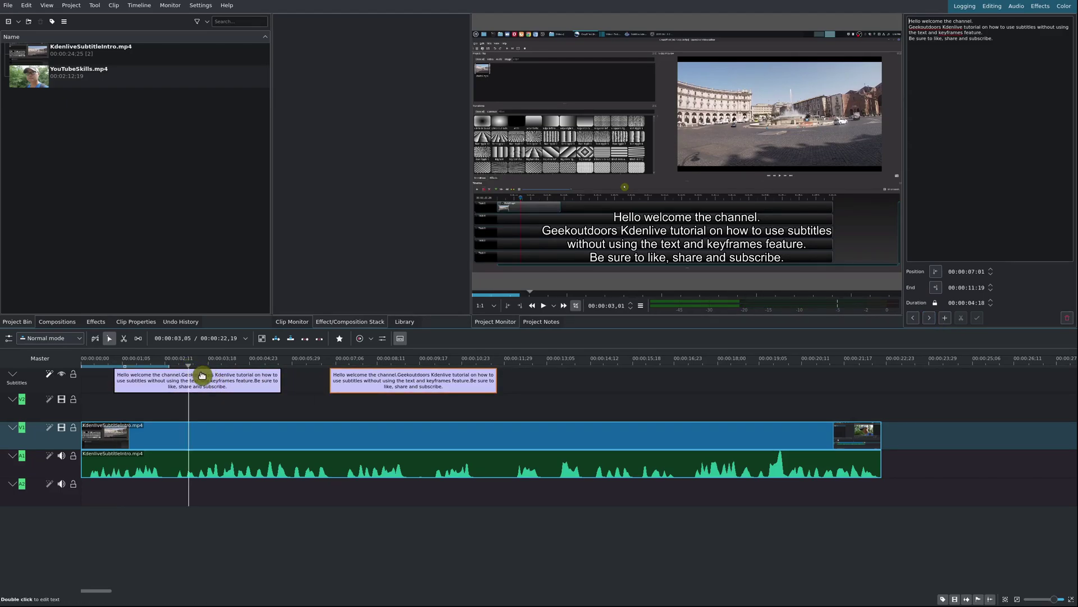
{"action": "left_click", "coordinate": [202, 376]}
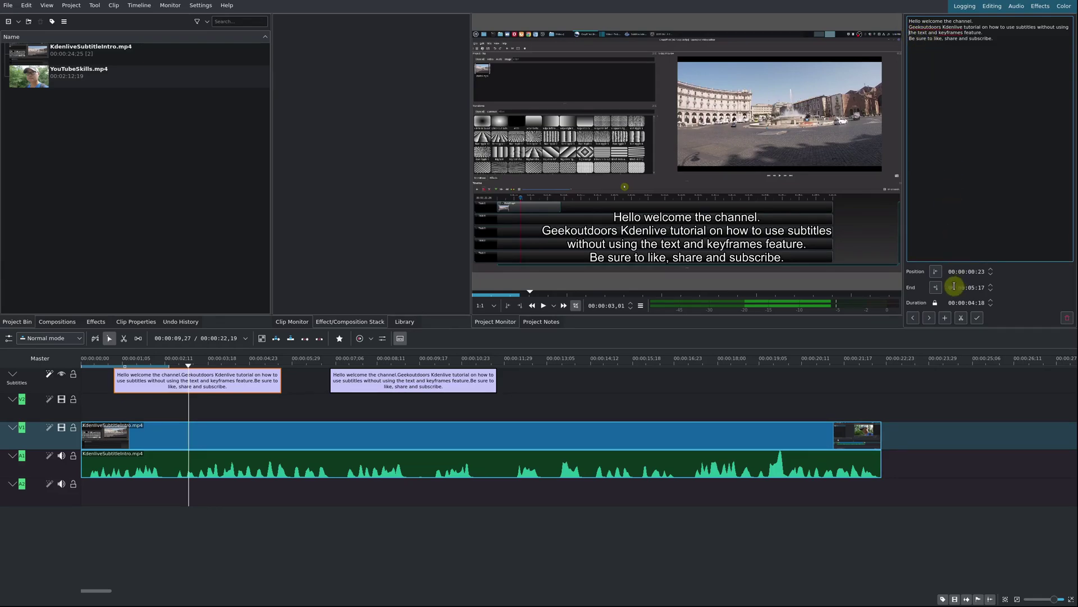
Split the opening subtitle after "without using" and drag its second half to 00:00:03:23.
{"action": "left_click", "coordinate": [961, 318]}
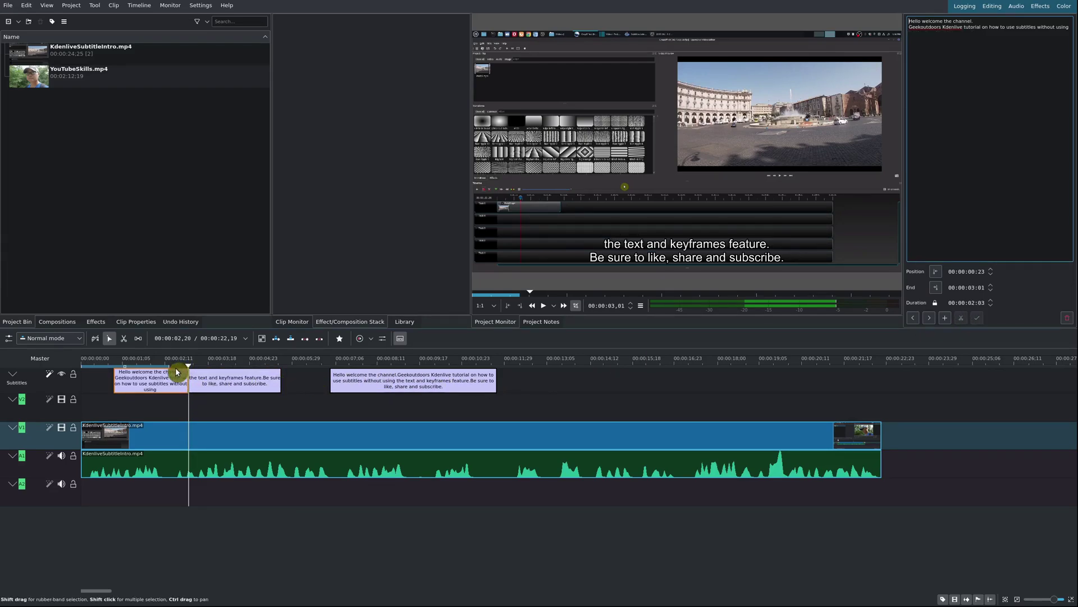
{"action": "left_click", "coordinate": [176, 373]}
{"action": "left_click_drag", "start_coordinate": [222, 387], "coordinate": [249, 382]}
Edit the second subtitle's text, placing the cursor before the word "share".
{"action": "left_click", "coordinate": [237, 362]}
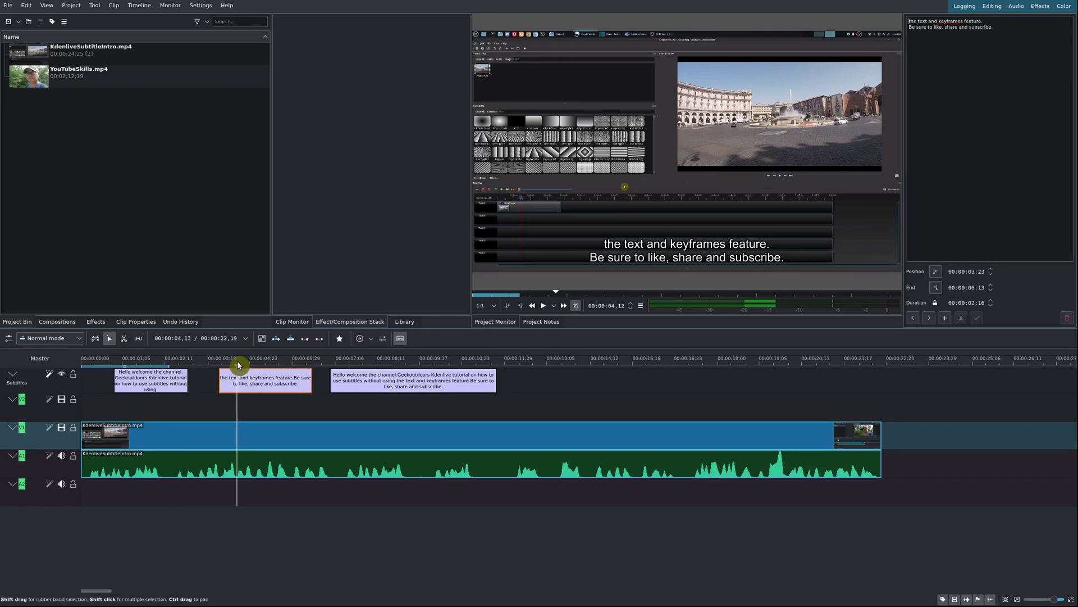
{"action": "left_click", "coordinate": [975, 137]}
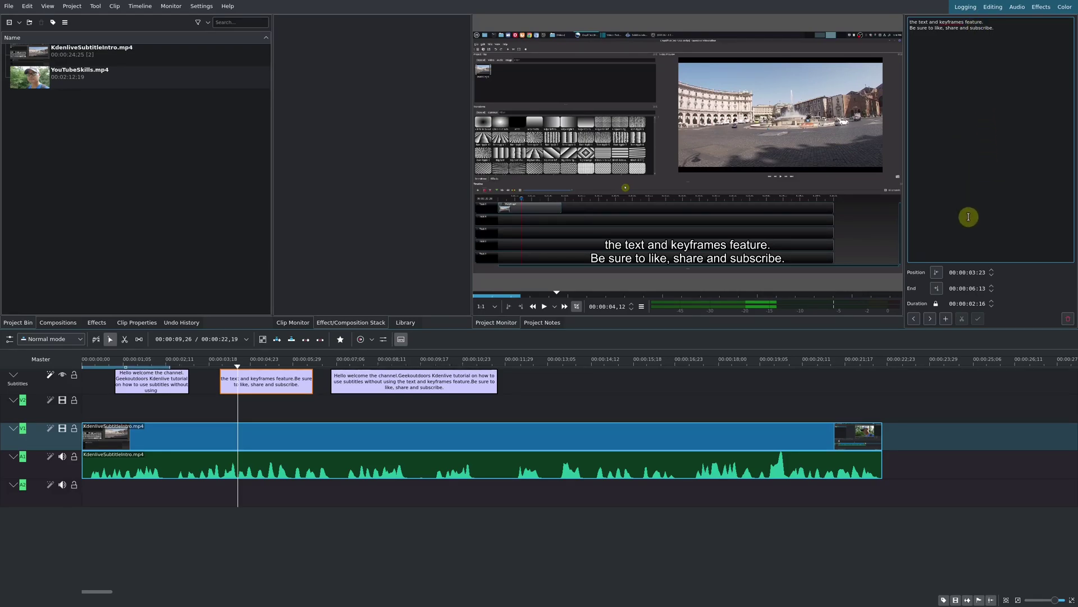
{"action": "left_click", "coordinate": [948, 27]}
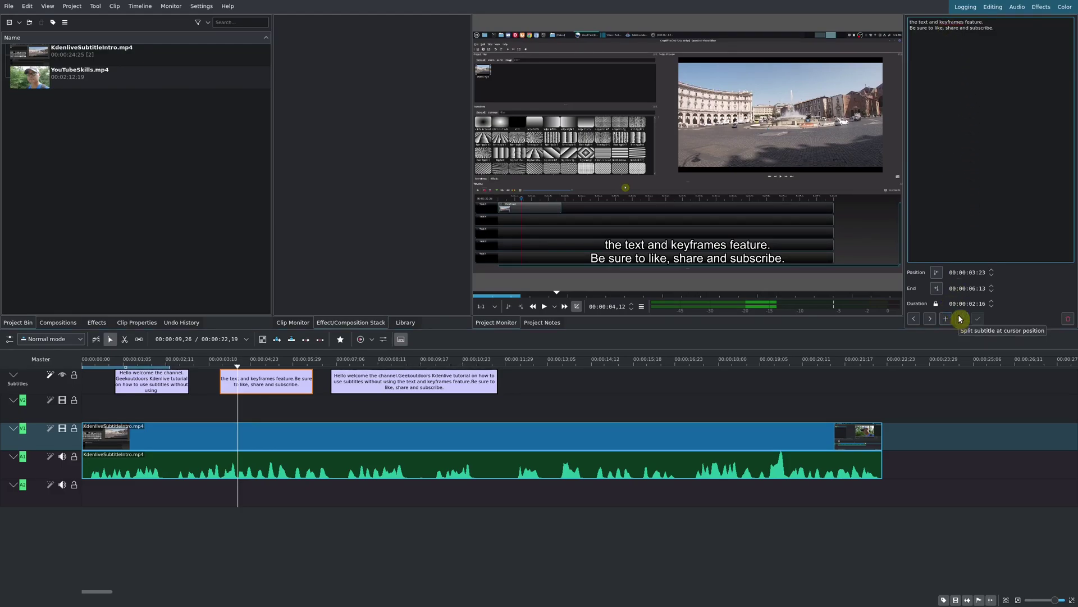
Move the copied subtitle later so it starts at 00:00:07:14.
{"action": "left_click", "coordinate": [294, 362]}
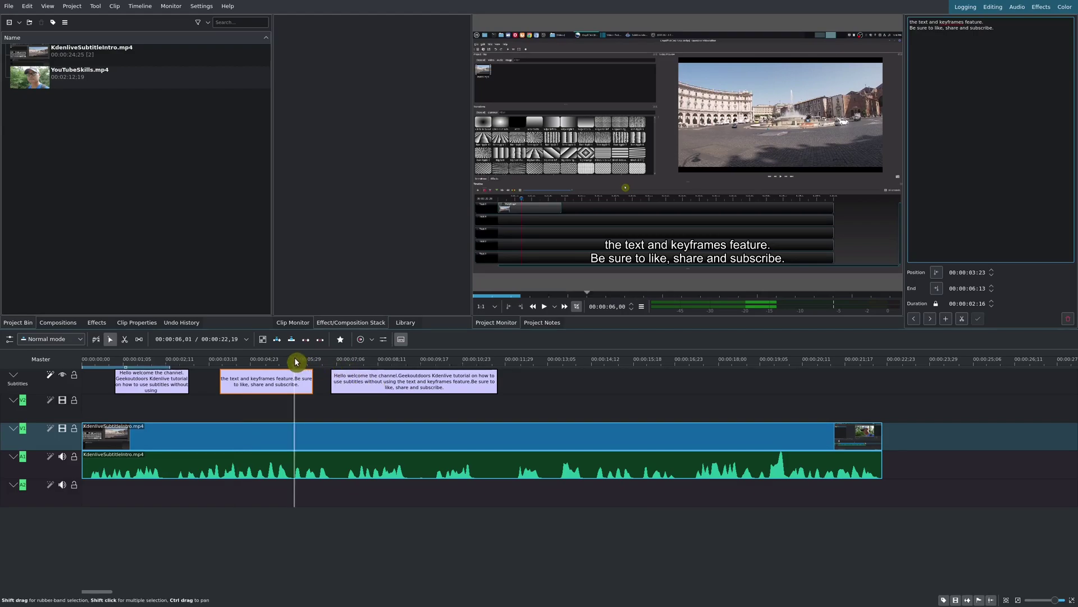
{"action": "left_click", "coordinate": [402, 364]}
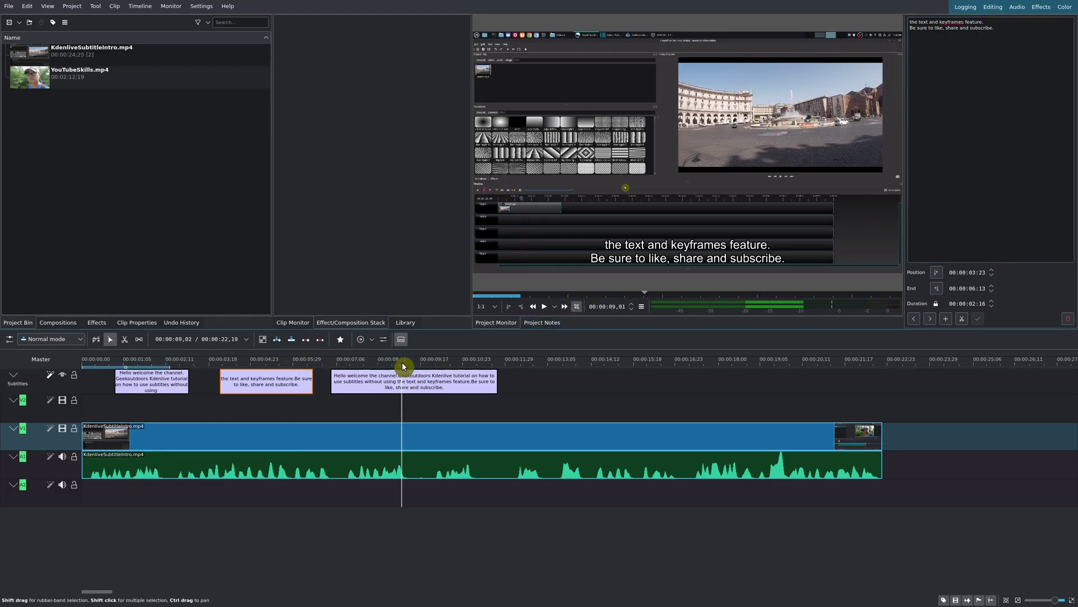
{"action": "left_click", "coordinate": [401, 377]}
{"action": "left_click_drag", "start_coordinate": [402, 376], "coordinate": [417, 375]}
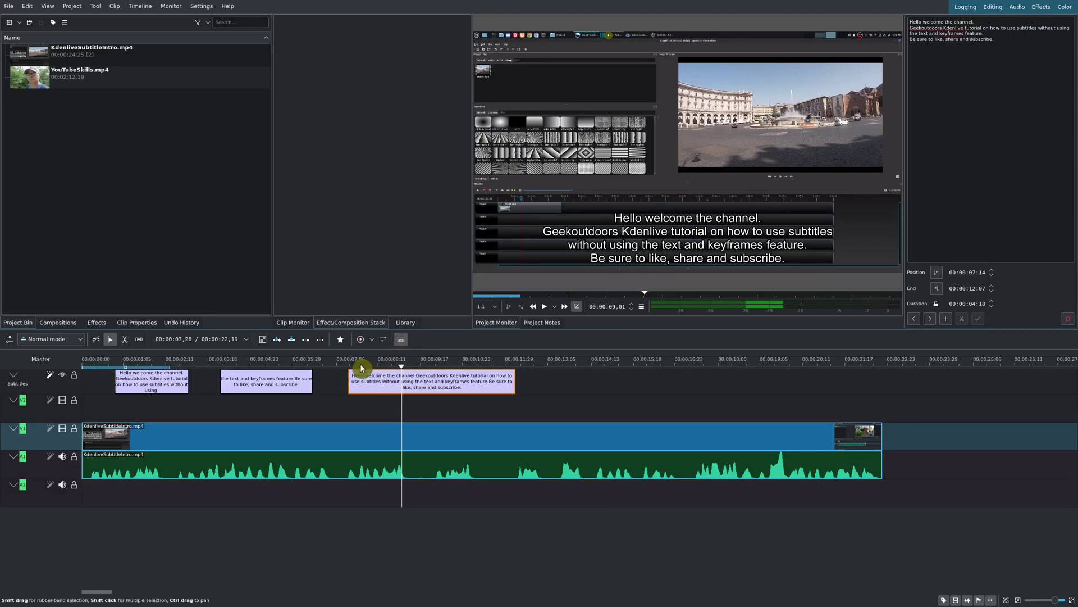
Split the copy before "the text and keyframes" and move that part to 00:00:09:24, then preview.
{"action": "left_click", "coordinate": [925, 51]}
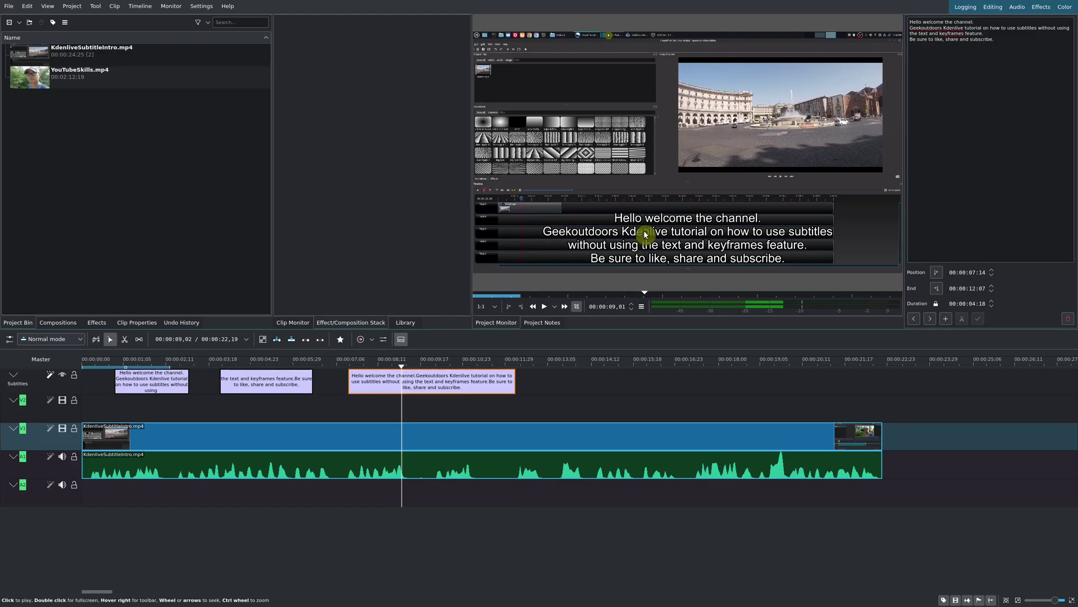
{"action": "left_click", "coordinate": [910, 35]}
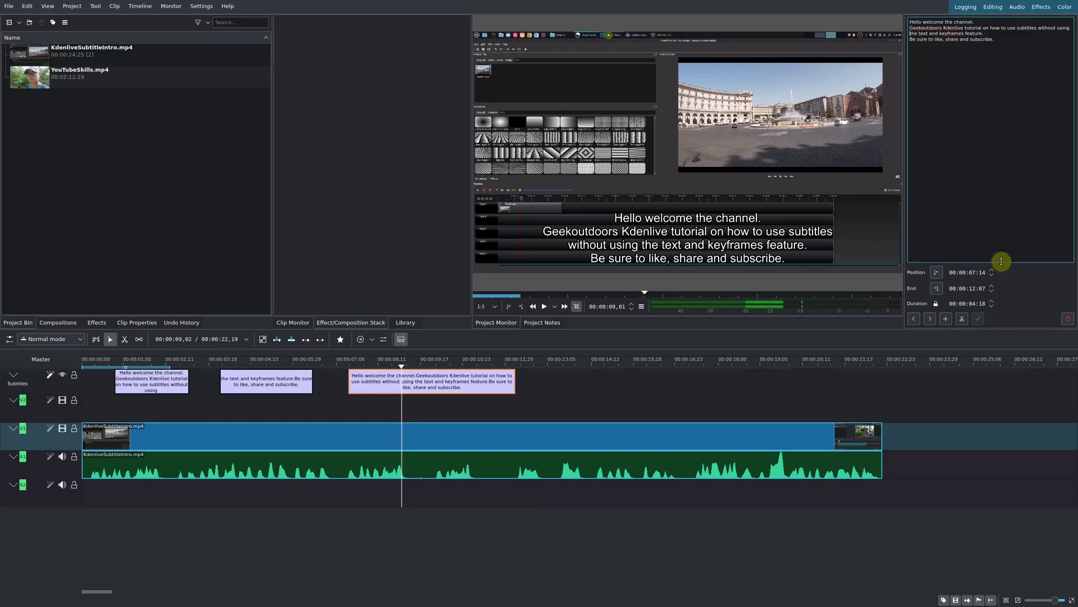
{"action": "left_click", "coordinate": [963, 319]}
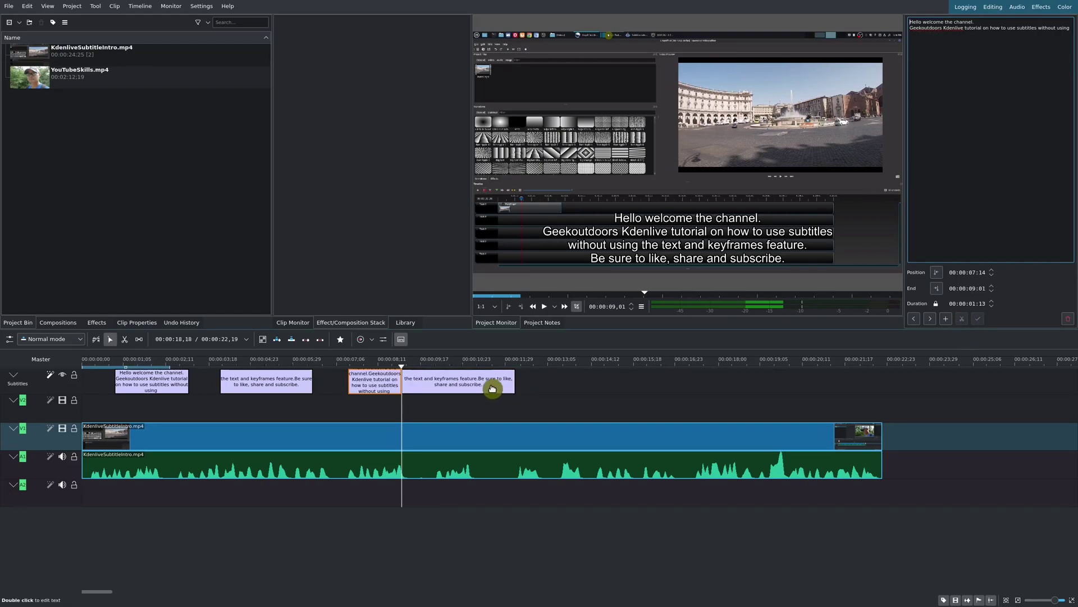
{"action": "left_click_drag", "start_coordinate": [492, 388], "coordinate": [512, 386]}
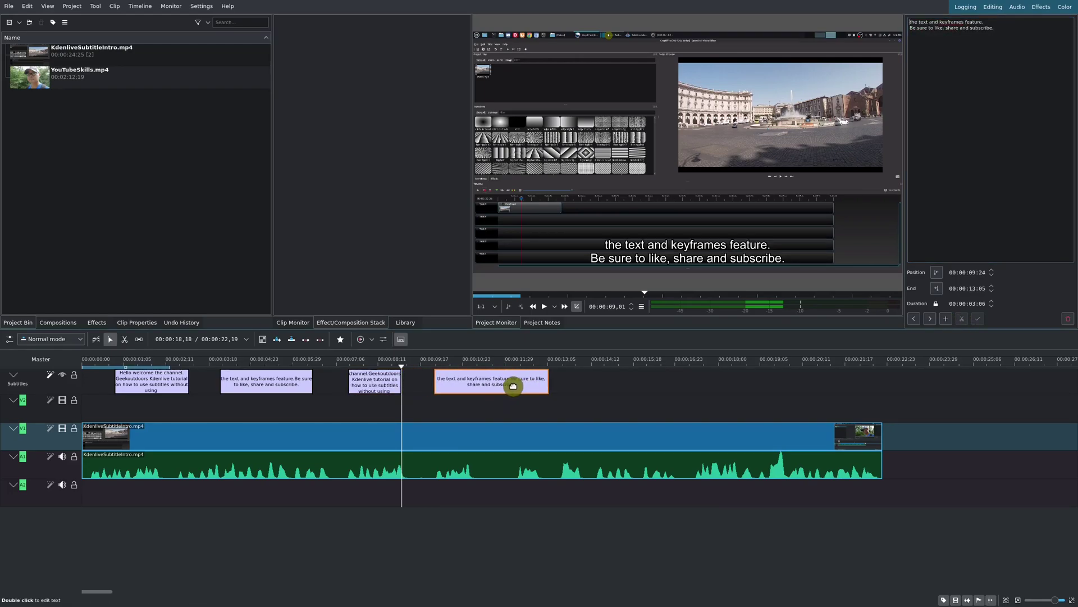
{"action": "left_click", "coordinate": [428, 362]}
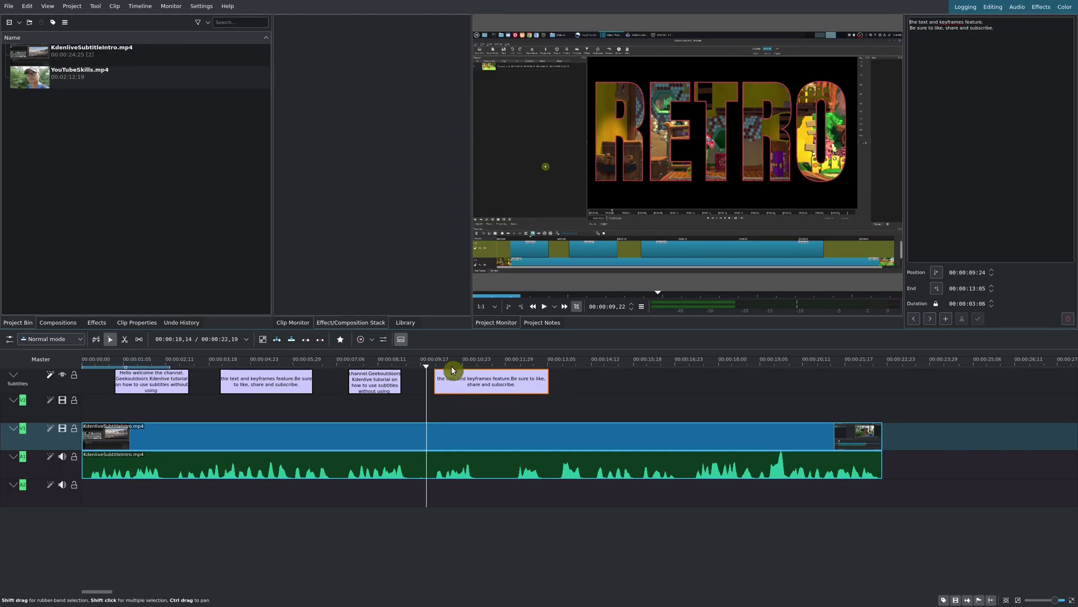
{"action": "left_click", "coordinate": [449, 366]}
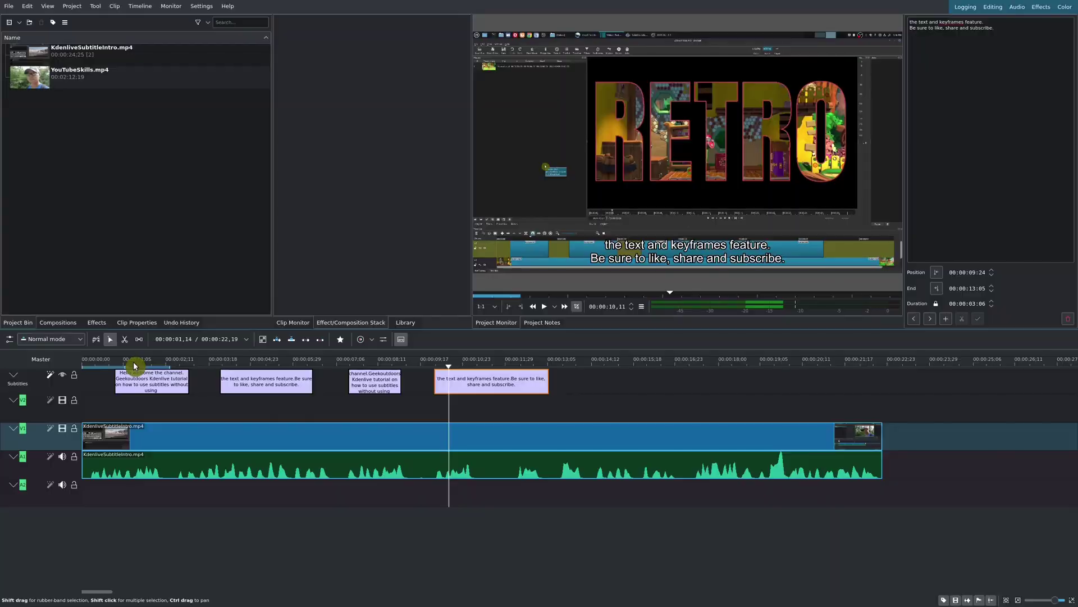
Check the first three subtitles, then bring up Project > Subtitles with Export Subtitle File.
{"action": "left_click", "coordinate": [135, 362]}
{"action": "left_click", "coordinate": [157, 378]}
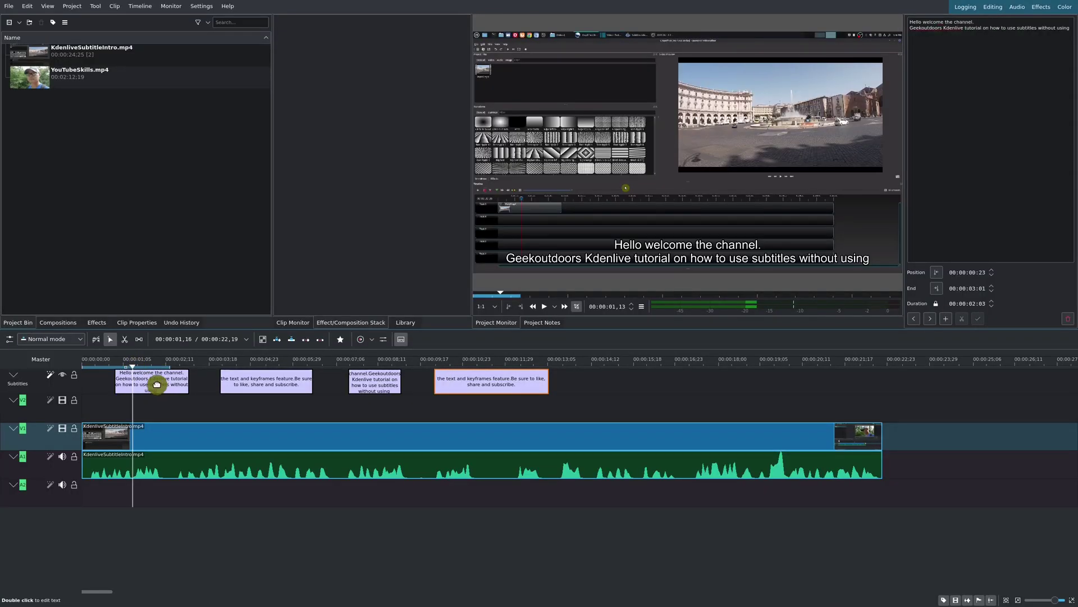
{"action": "left_click", "coordinate": [291, 383]}
{"action": "left_click", "coordinate": [366, 377]}
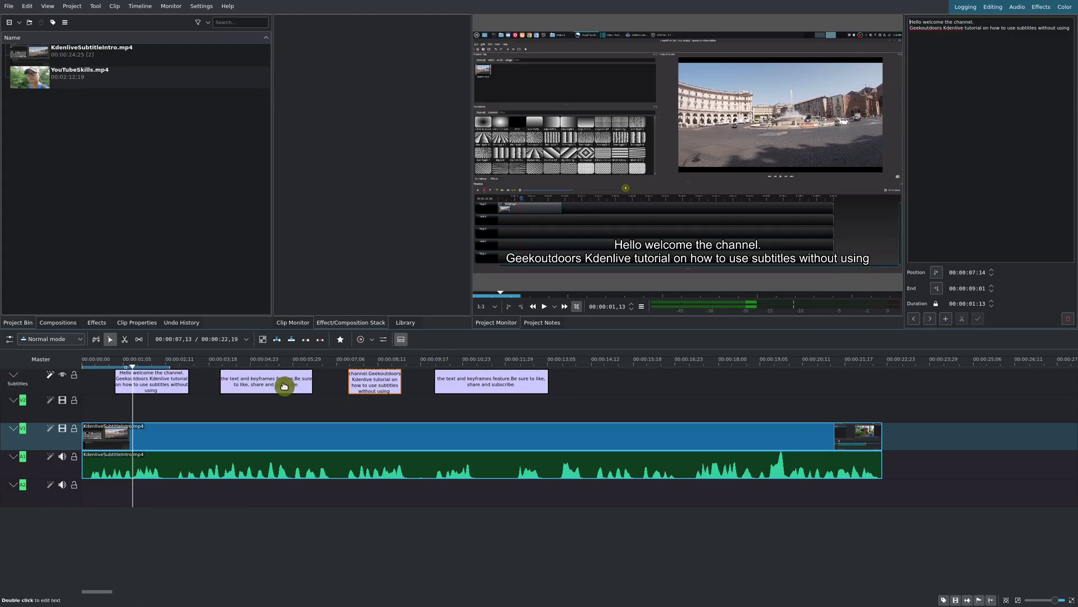
{"action": "left_click", "coordinate": [72, 6]}
{"action": "mouse_move", "coordinate": [114, 101]}
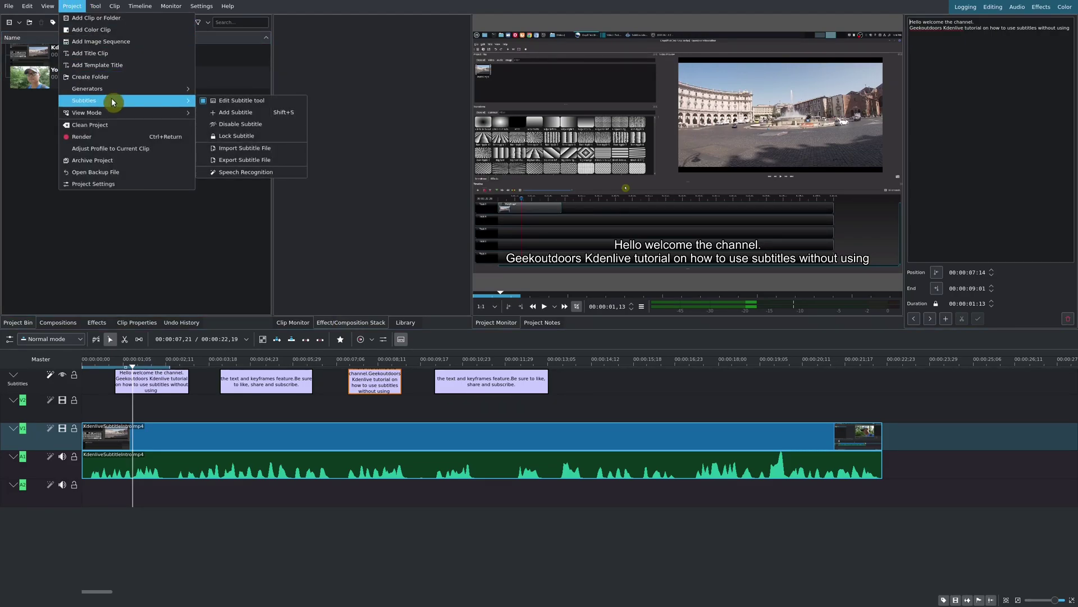
Save the subtitles as TestTitle.kdenlive.srt in the kdenlive folder and open the file in Xed.
{"action": "left_click", "coordinate": [272, 161]}
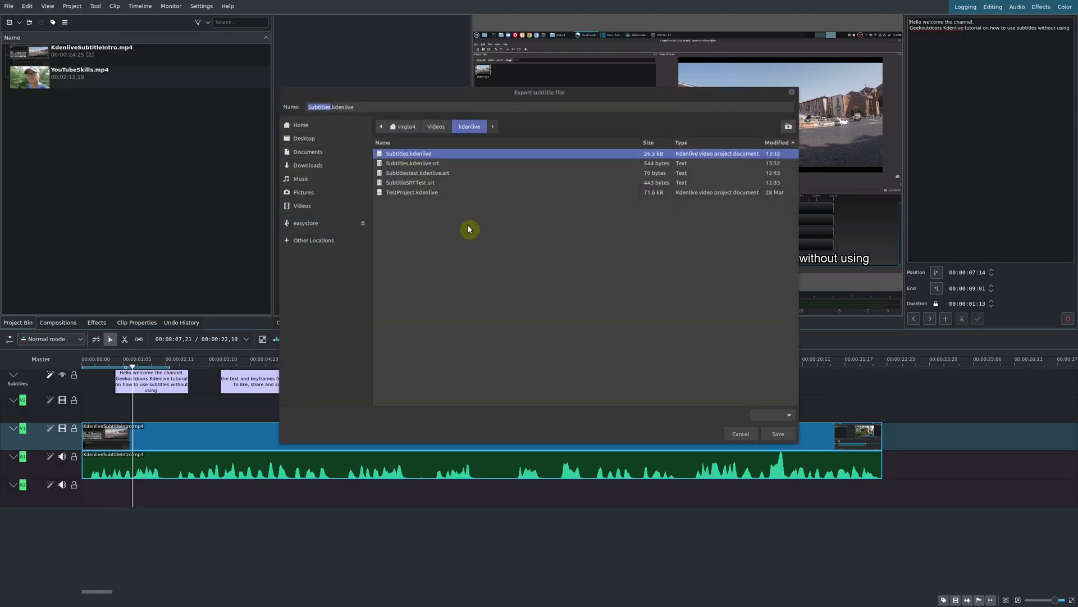
{"action": "left_click", "coordinate": [457, 163]}
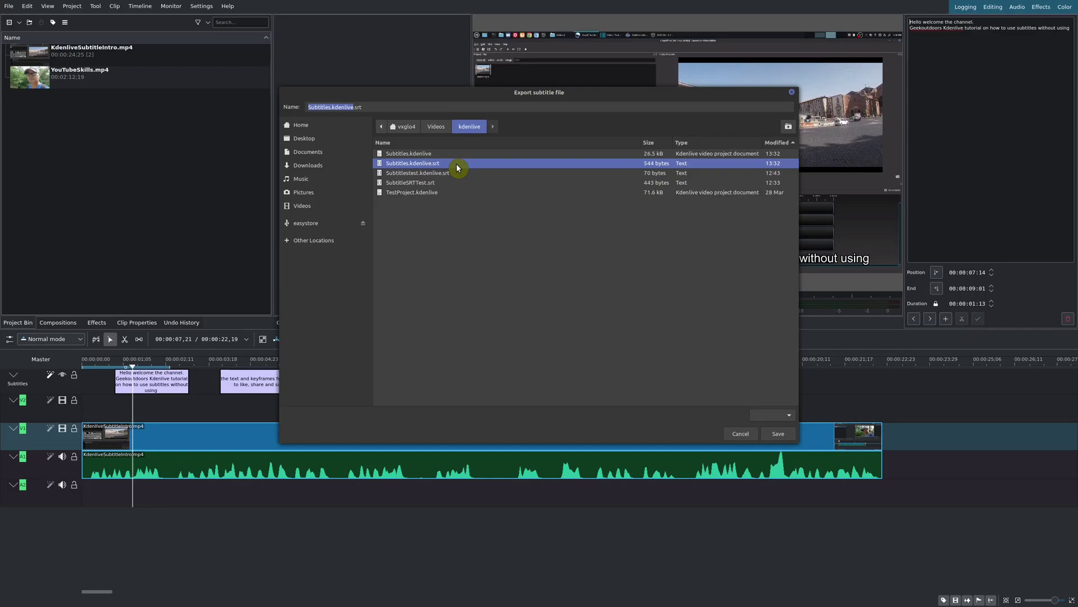
{"action": "double_click", "coordinate": [313, 110]}
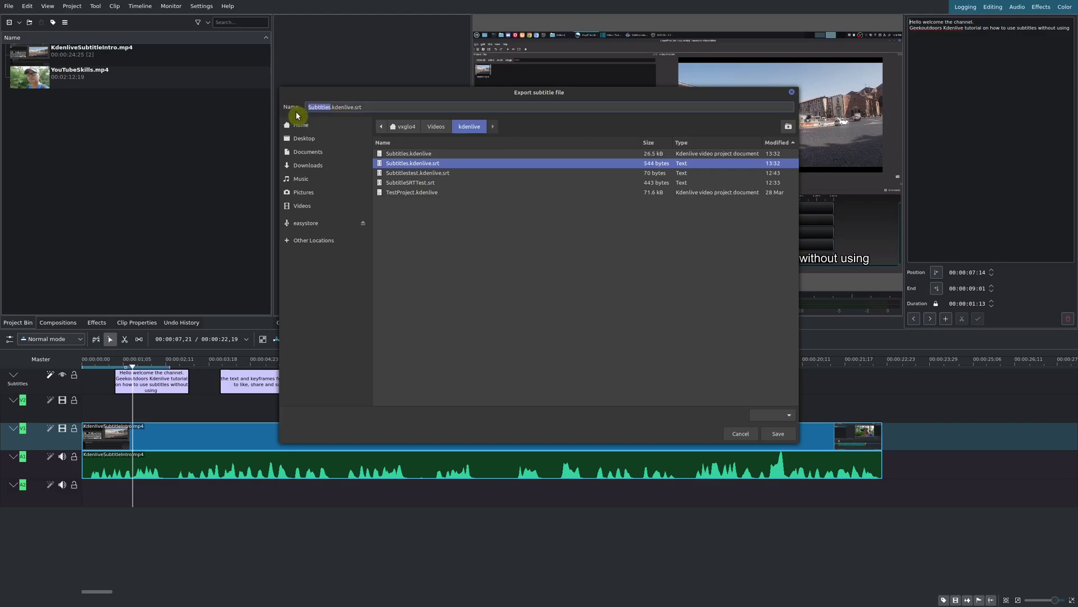
{"action": "type", "text": "Test"}
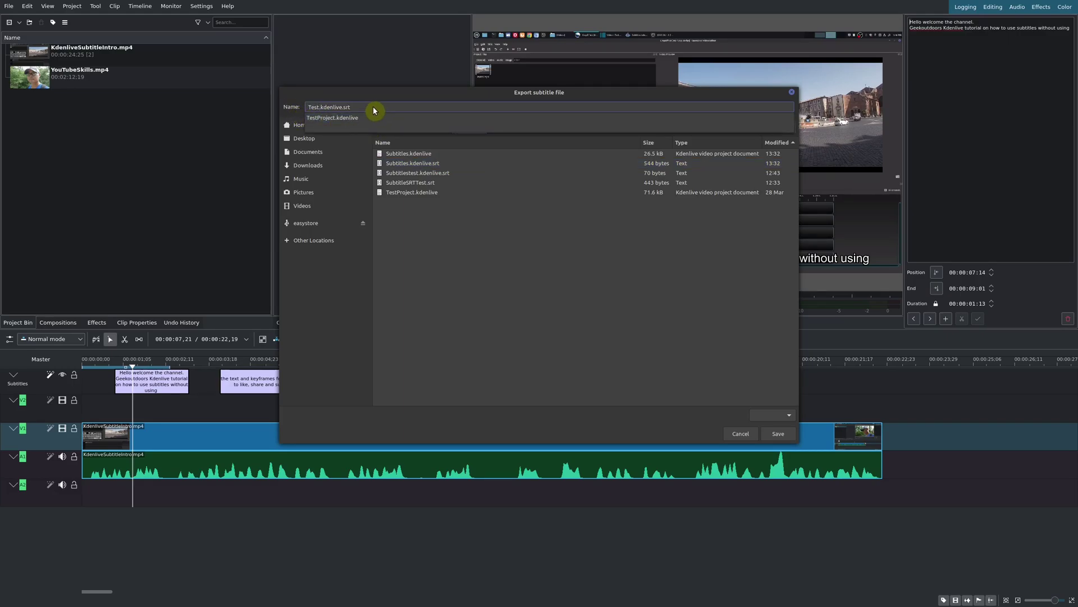
{"action": "type", "text": "Title"}
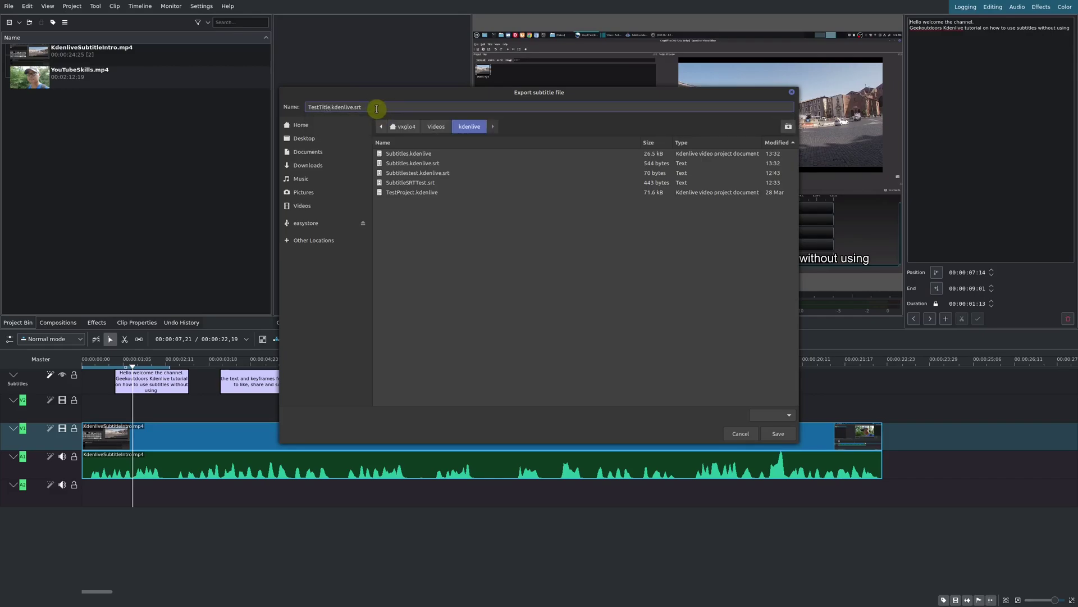
{"action": "left_click", "coordinate": [376, 108]}
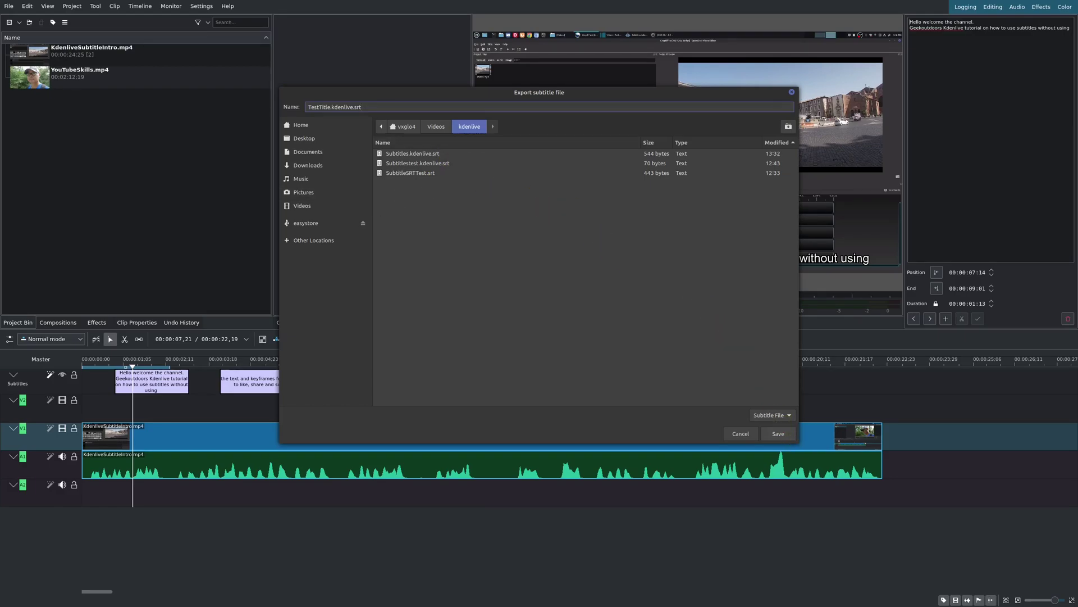
{"action": "left_click", "coordinate": [775, 434]}
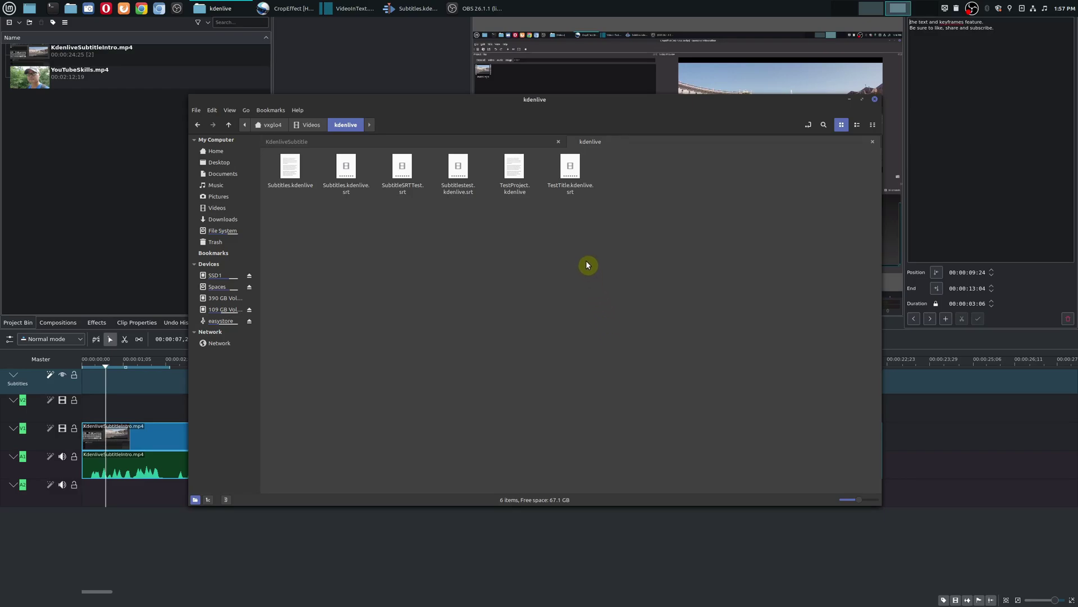
{"action": "double_click", "coordinate": [567, 171]}
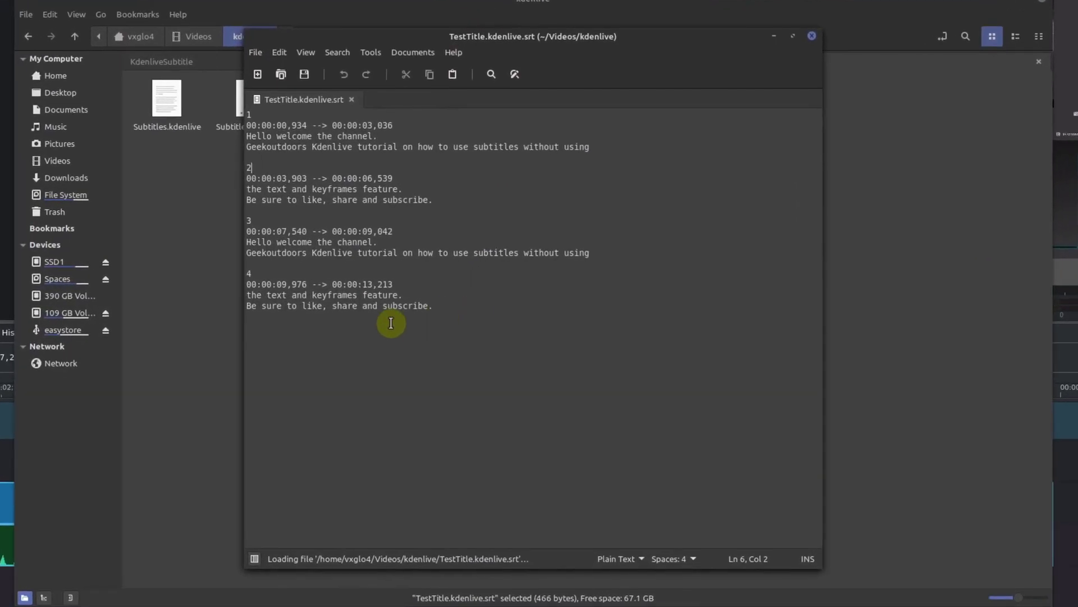
Inspect the four .srt entries' numbers, timestamps and text in Xed, then return to Kdenlive.
{"action": "left_click", "coordinate": [375, 232]}
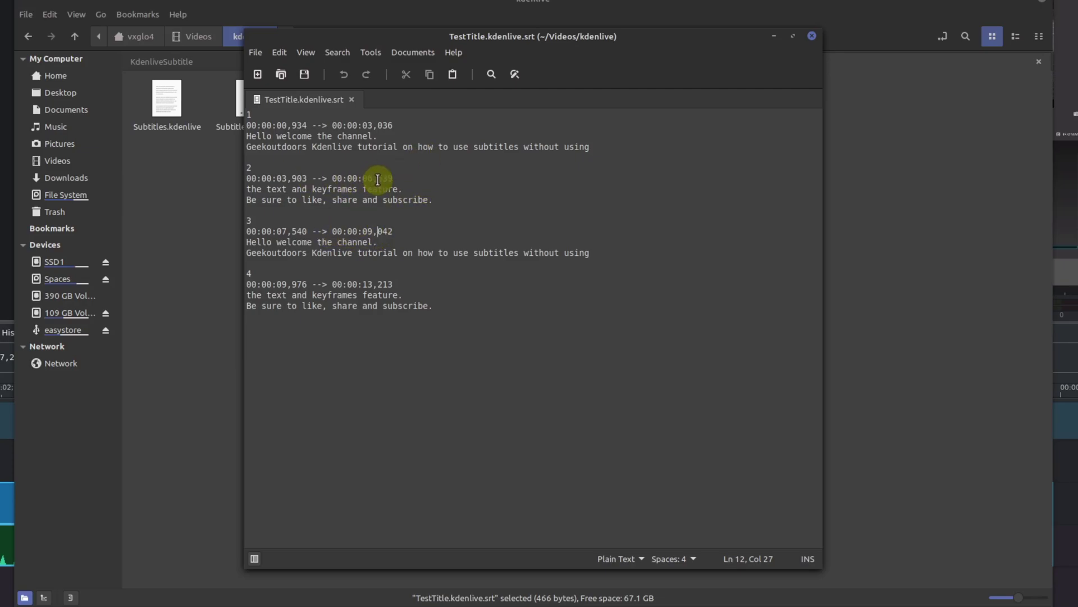
{"action": "left_click", "coordinate": [256, 115]}
{"action": "left_click", "coordinate": [253, 168]}
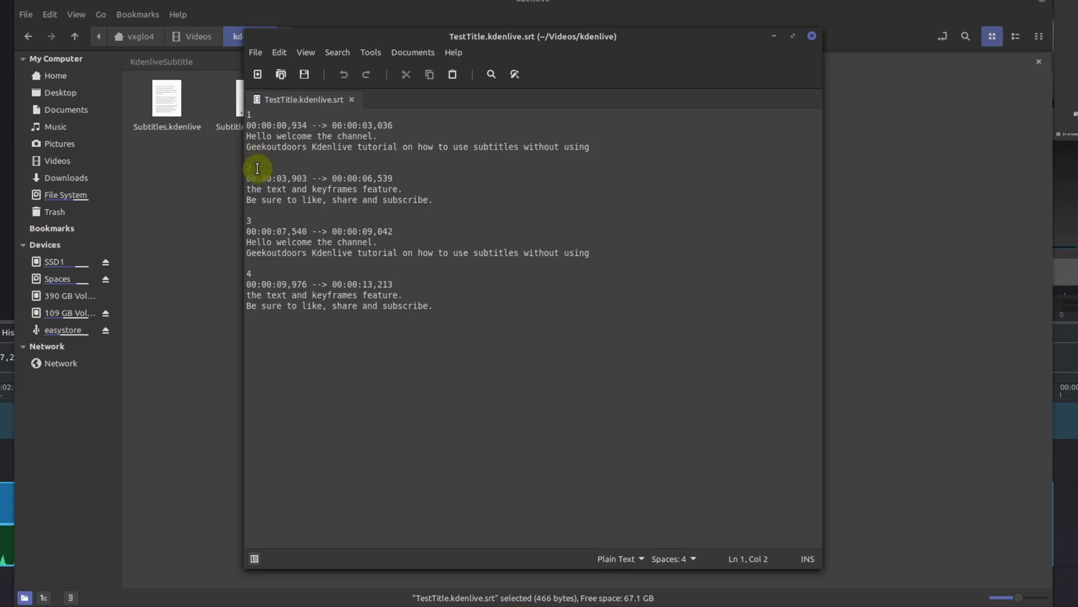
{"action": "left_click", "coordinate": [257, 228]}
{"action": "left_click", "coordinate": [253, 273]}
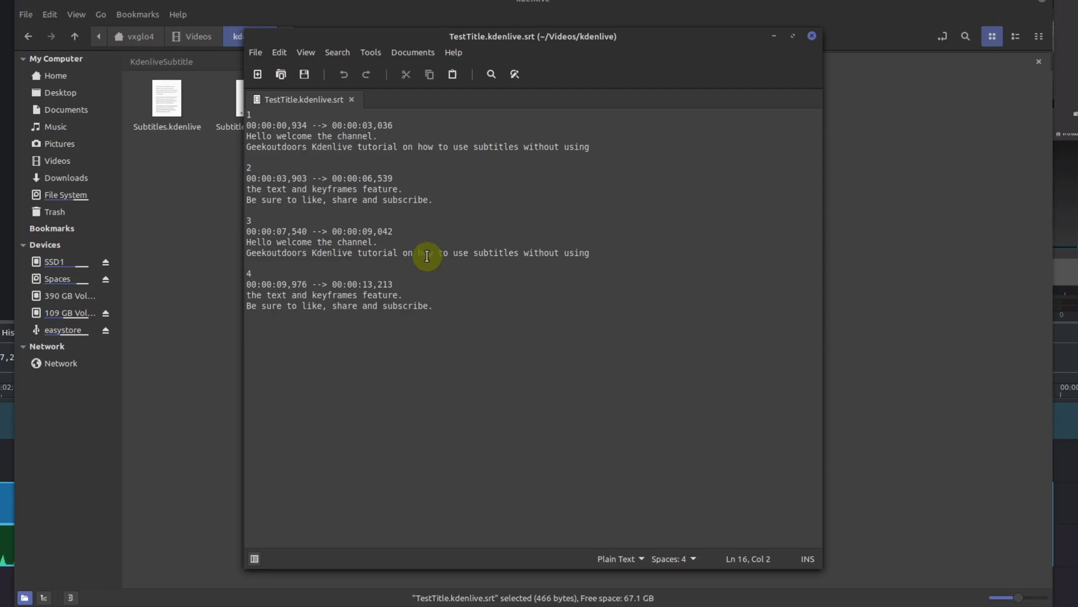
{"action": "left_click", "coordinate": [379, 256]}
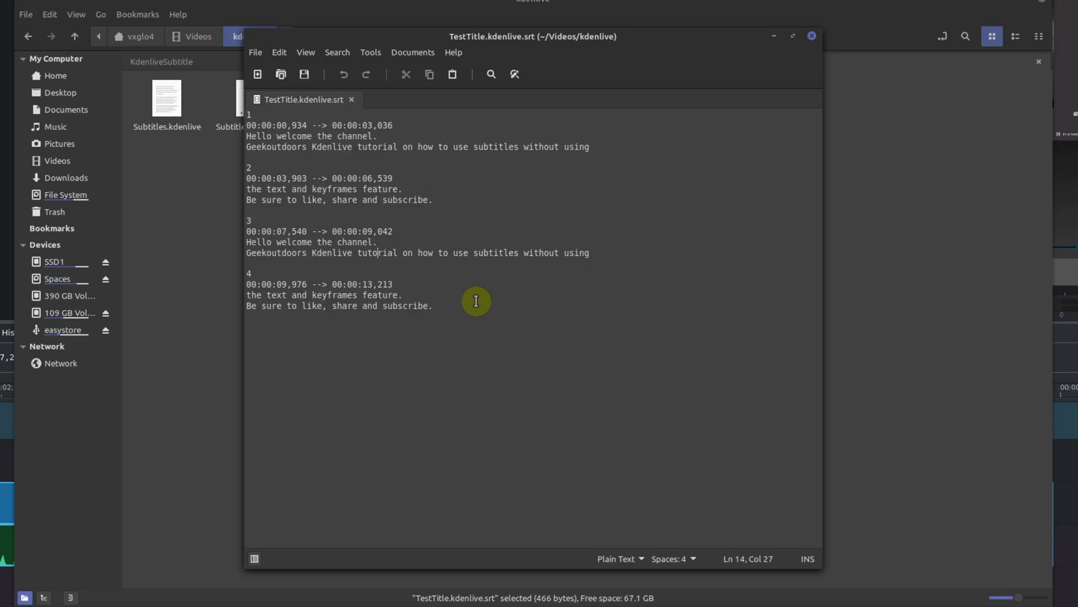
{"action": "key", "text": "alt+Tab"}
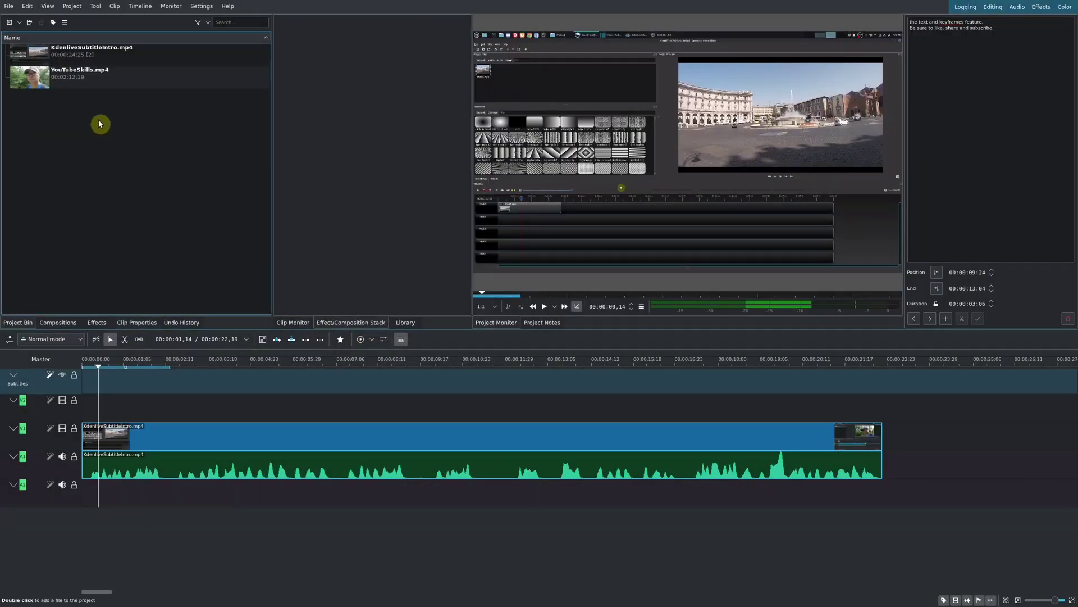
Import kdenlive/TestTitle.kdenlive.srt through Project > Subtitles > Import Subtitle File onto the timeline.
{"action": "left_click", "coordinate": [69, 7]}
{"action": "mouse_move", "coordinate": [109, 100]}
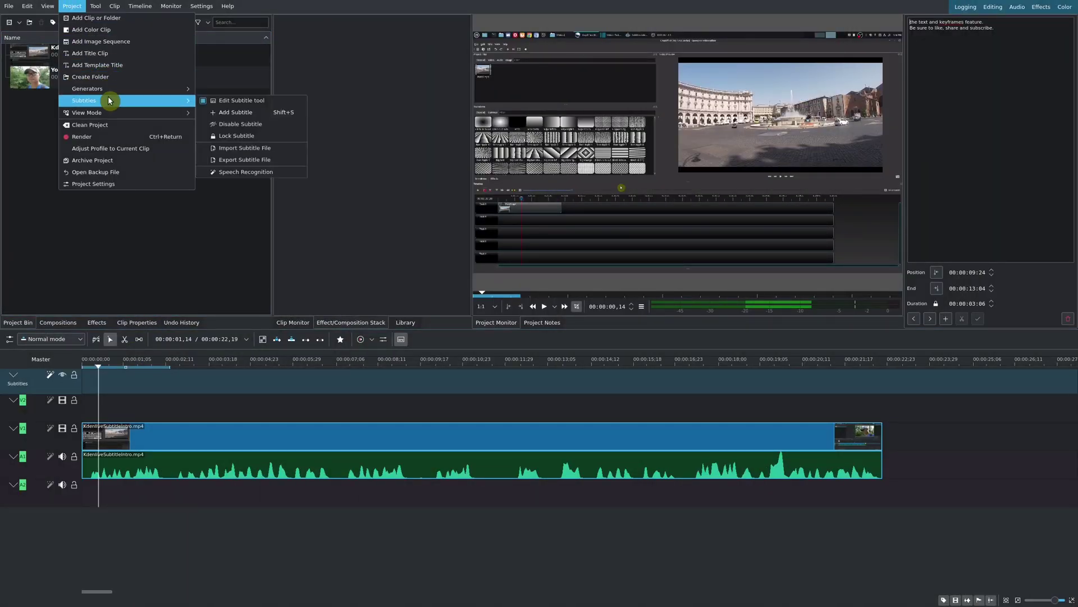
{"action": "left_click", "coordinate": [277, 153]}
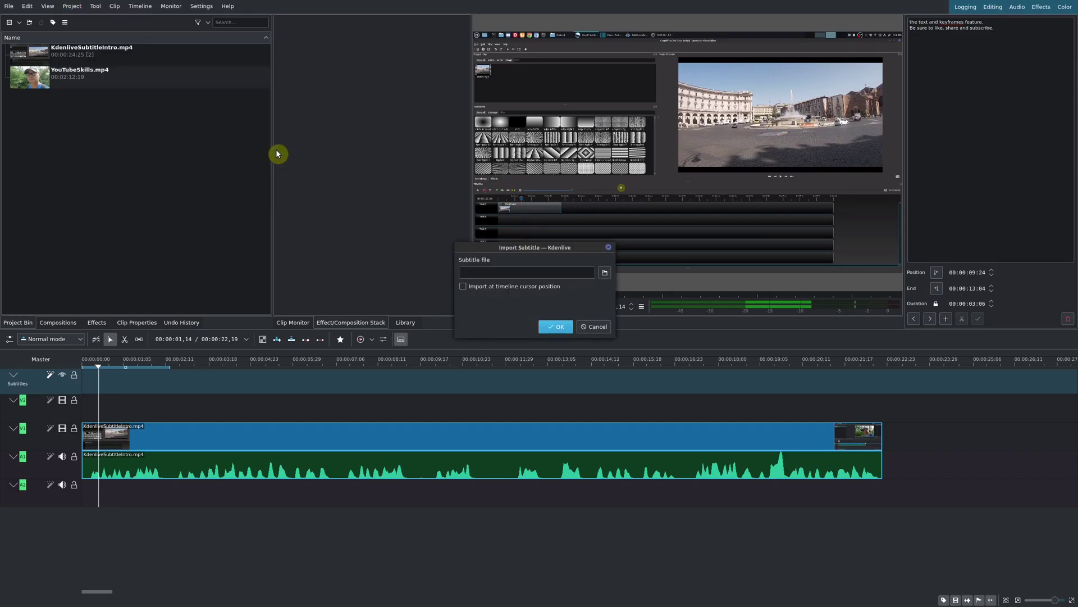
{"action": "left_click", "coordinate": [607, 274]}
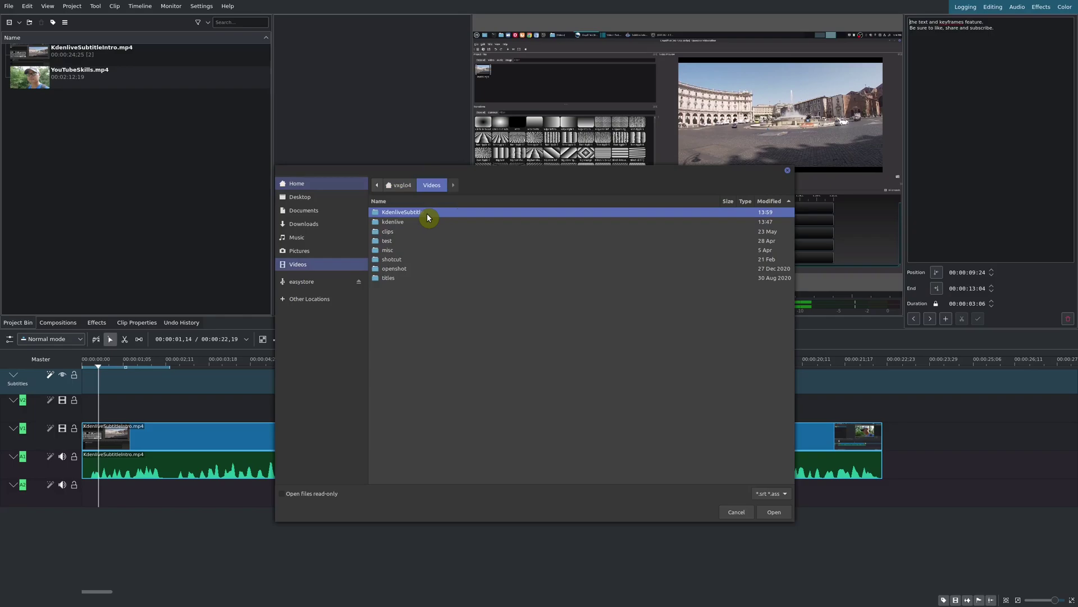
{"action": "double_click", "coordinate": [421, 222]}
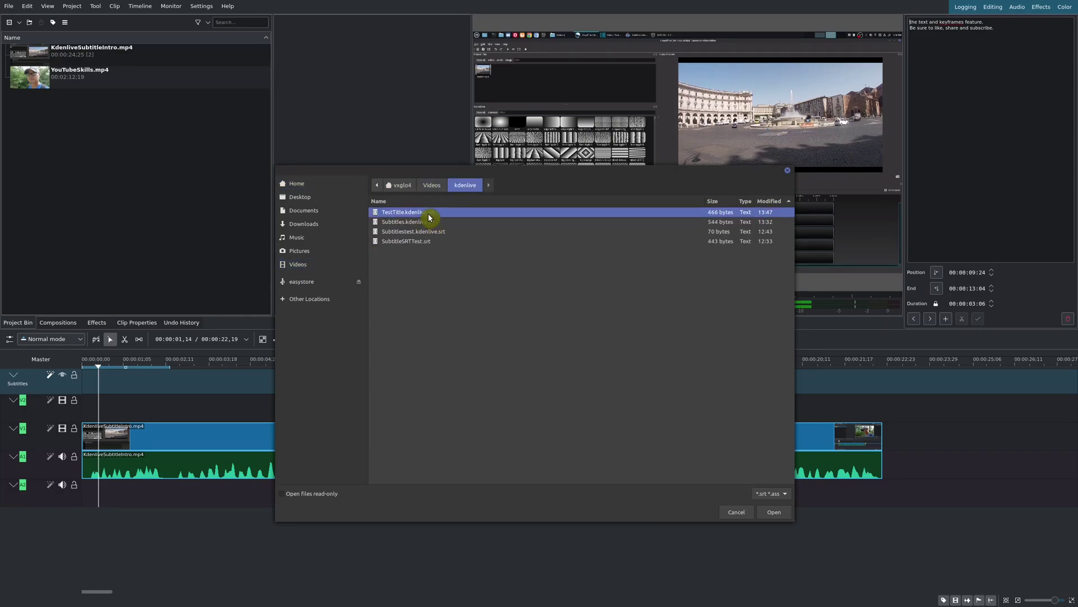
{"action": "double_click", "coordinate": [428, 218]}
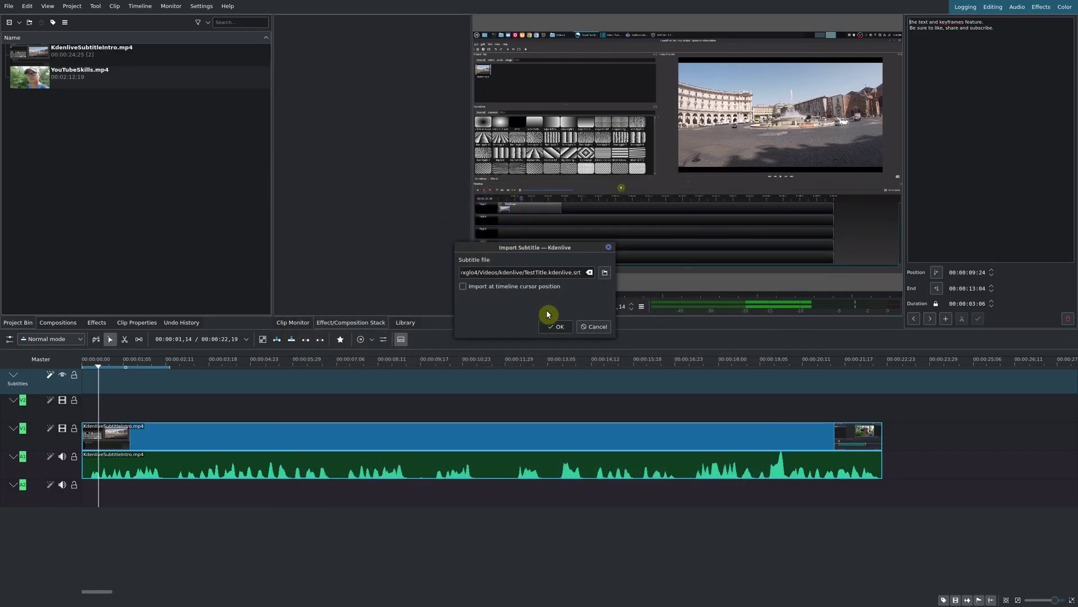
{"action": "left_click", "coordinate": [553, 326]}
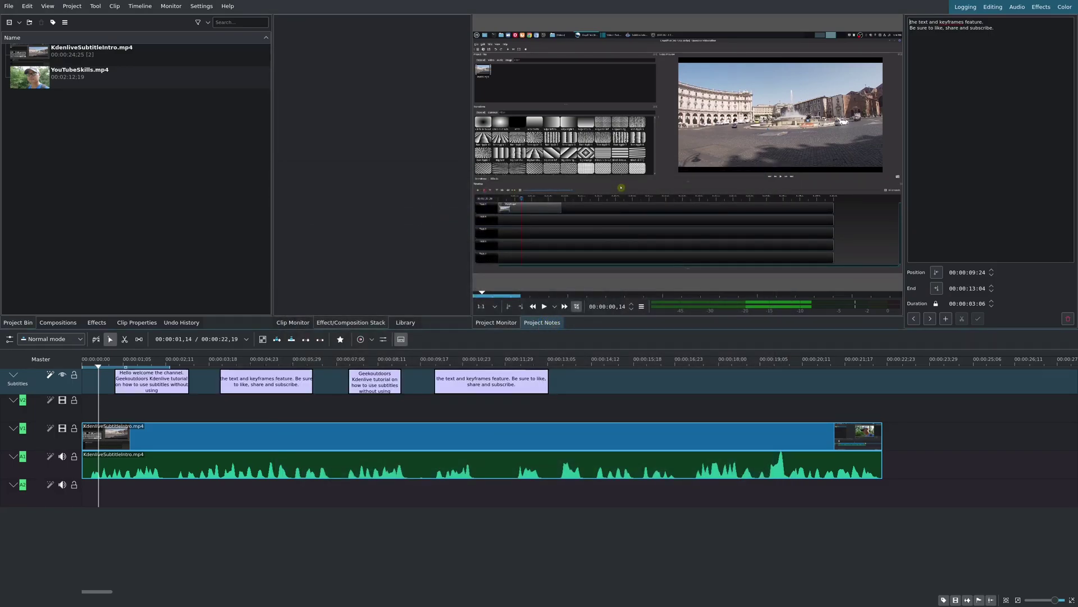
Mute the A1 audio track and play the timeline from near the start to preview subtitles.
{"action": "left_click", "coordinate": [109, 361]}
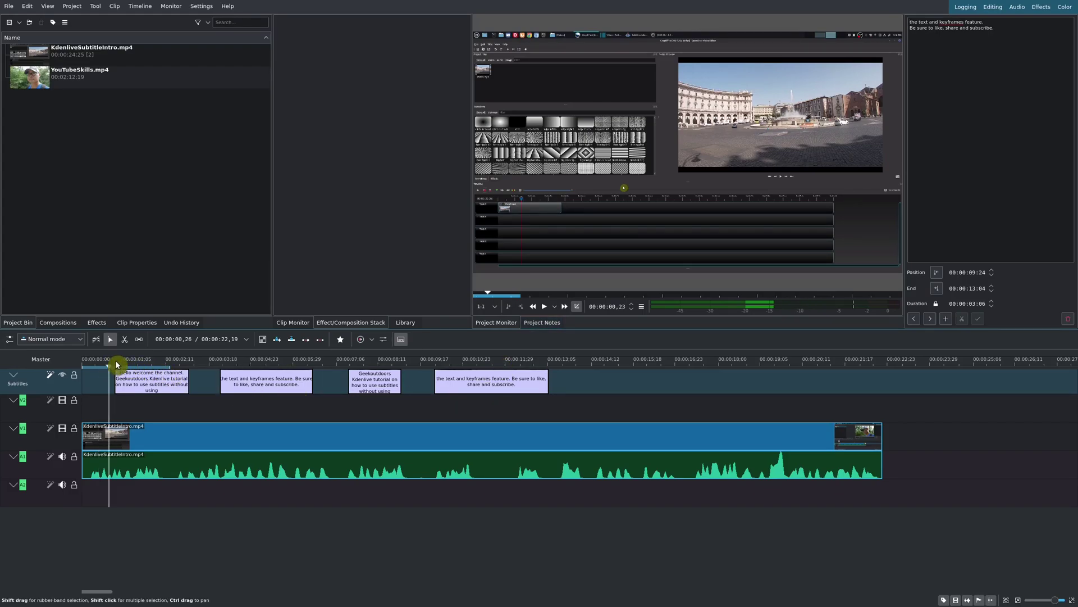
{"action": "left_click", "coordinate": [67, 458]}
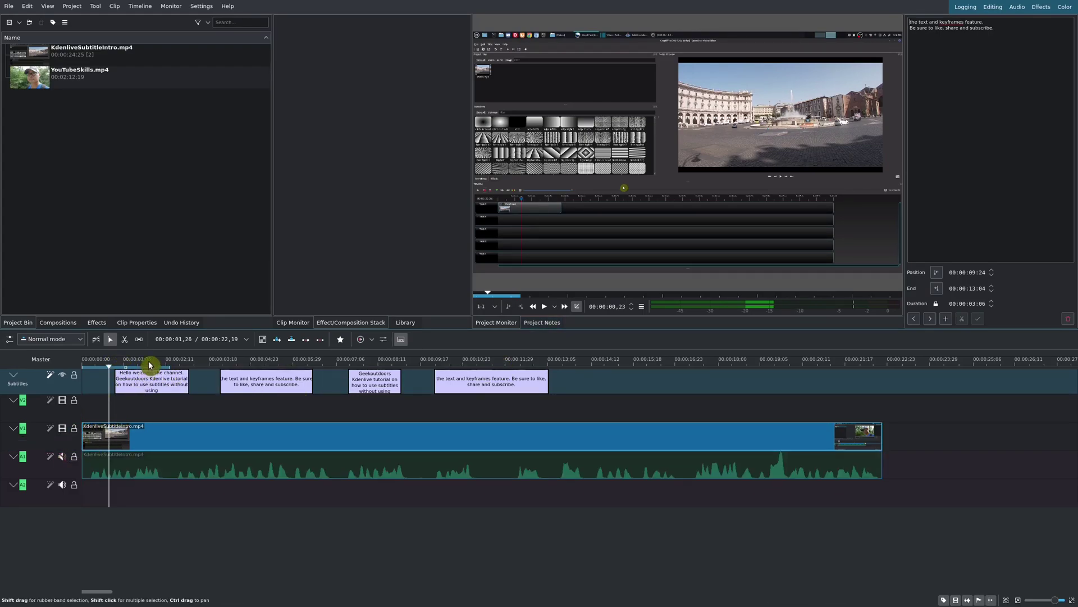
{"action": "key", "text": "space"}
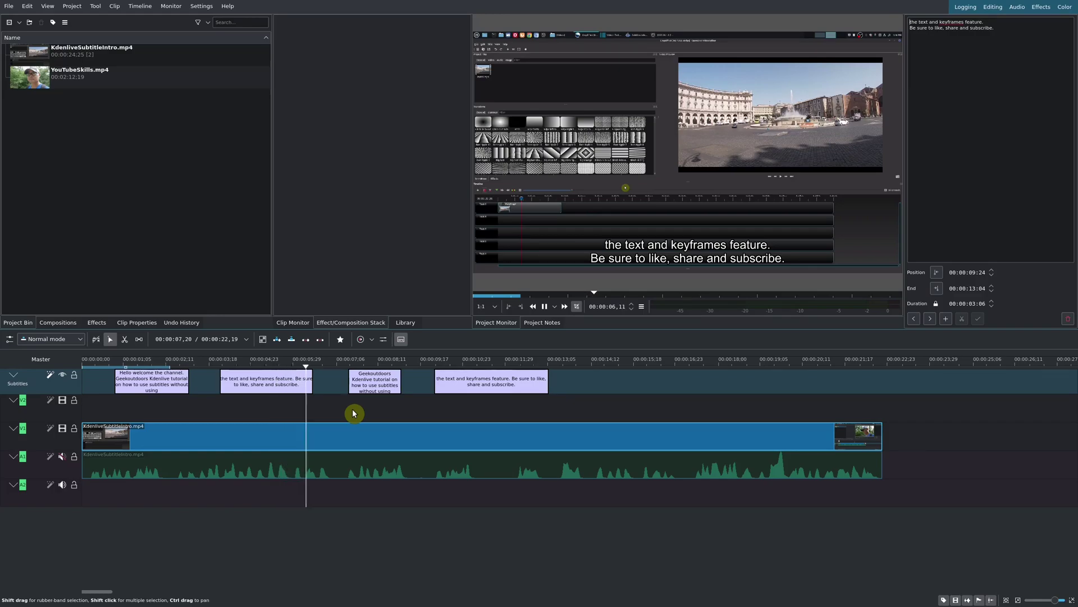
{"action": "key", "text": "space"}
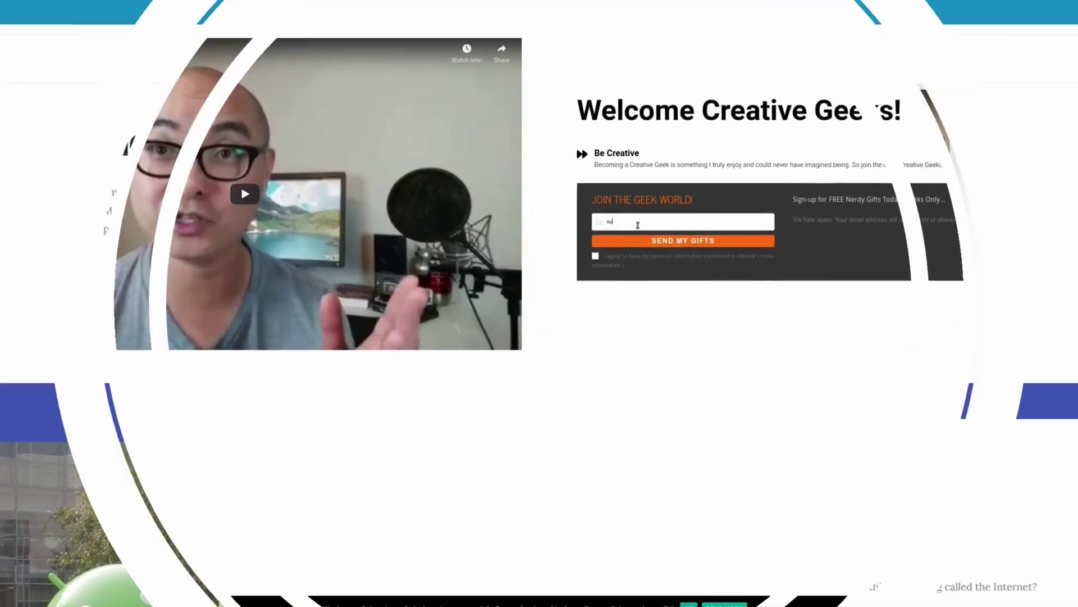
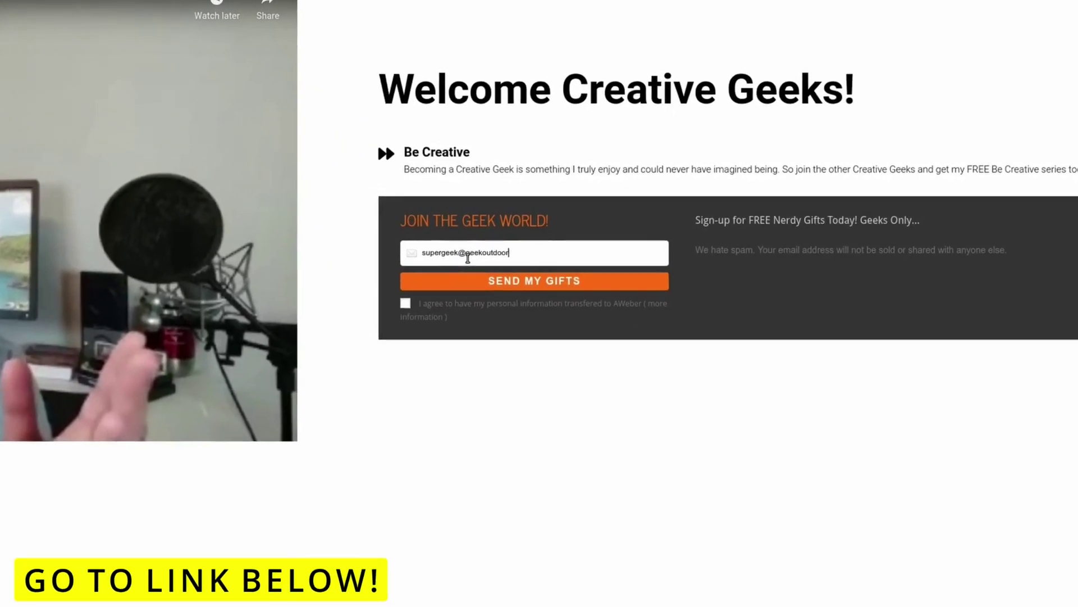